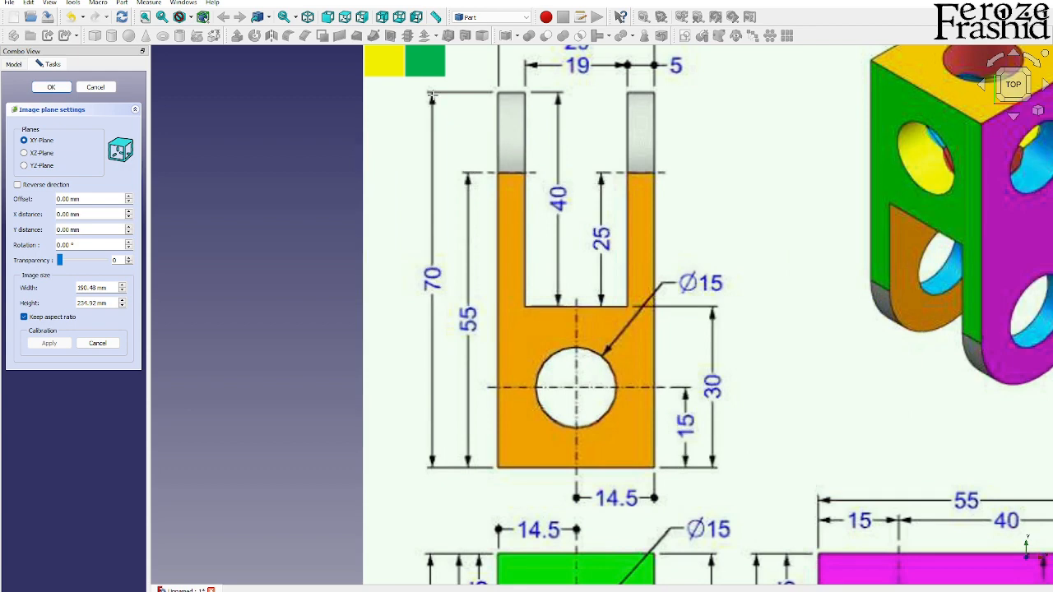
Calibrate the reference image by assigning 70 mm to the orange view's overall height dimension, and set the image transparency to 50
{"action": "left_click", "coordinate": [431, 93]}
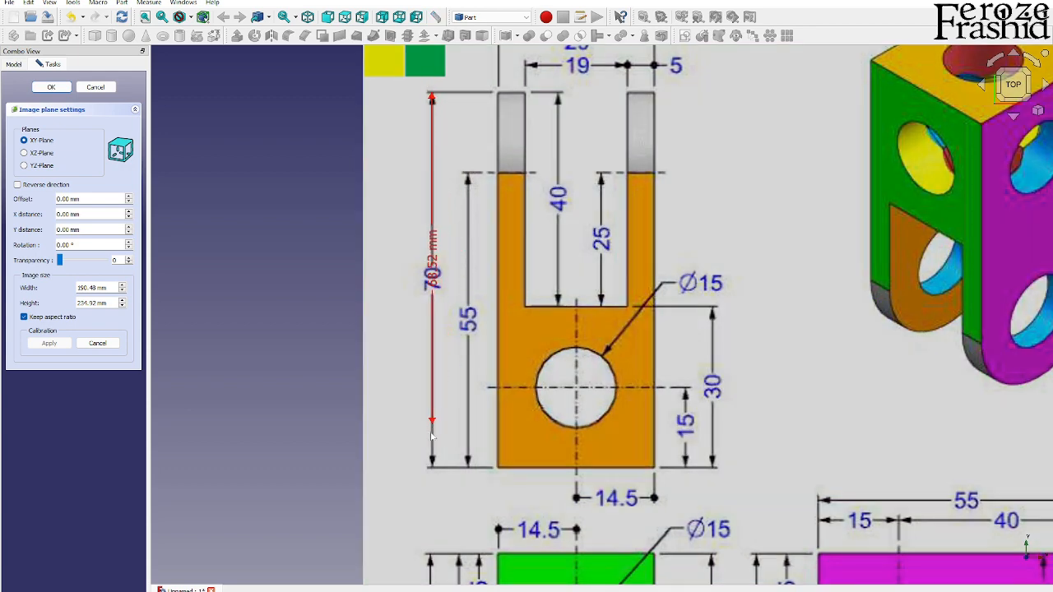
{"action": "left_click", "coordinate": [433, 468]}
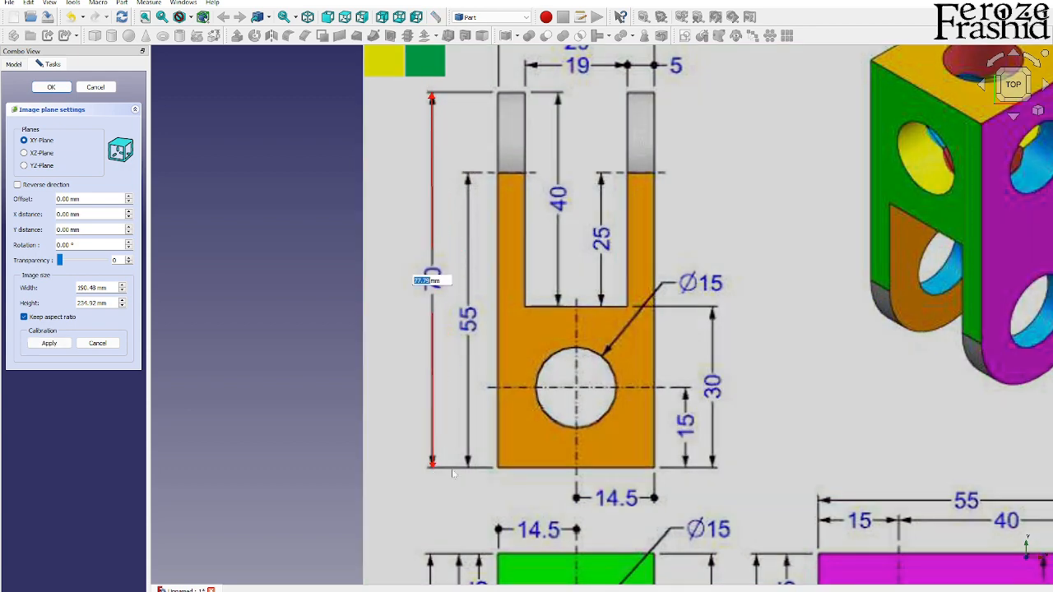
{"action": "type", "text": "7"}
{"action": "left_click", "coordinate": [113, 261]}
{"action": "type", "text": "5"}
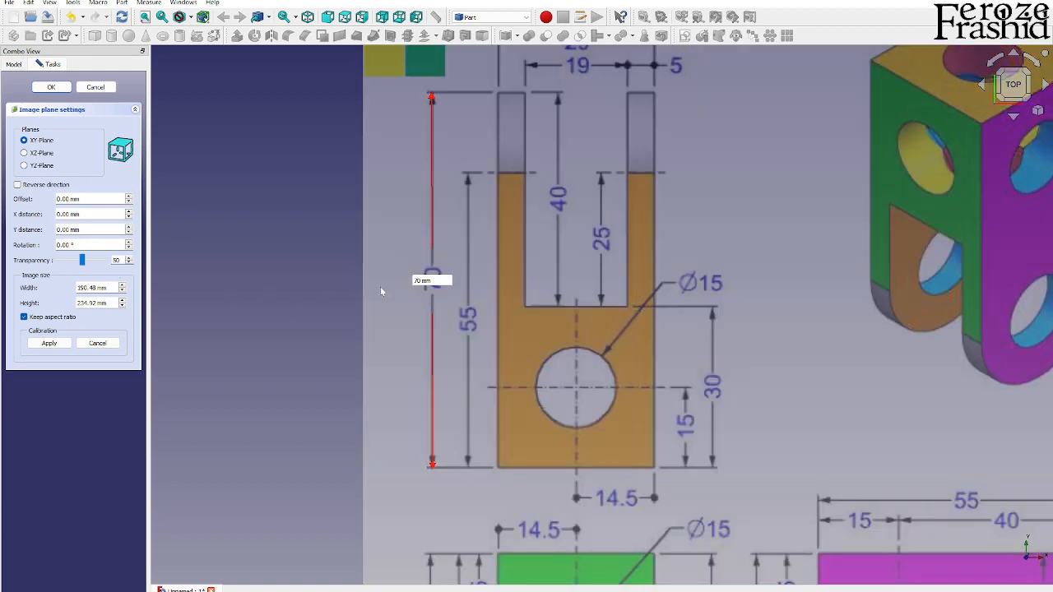
{"action": "key", "text": "Return"}
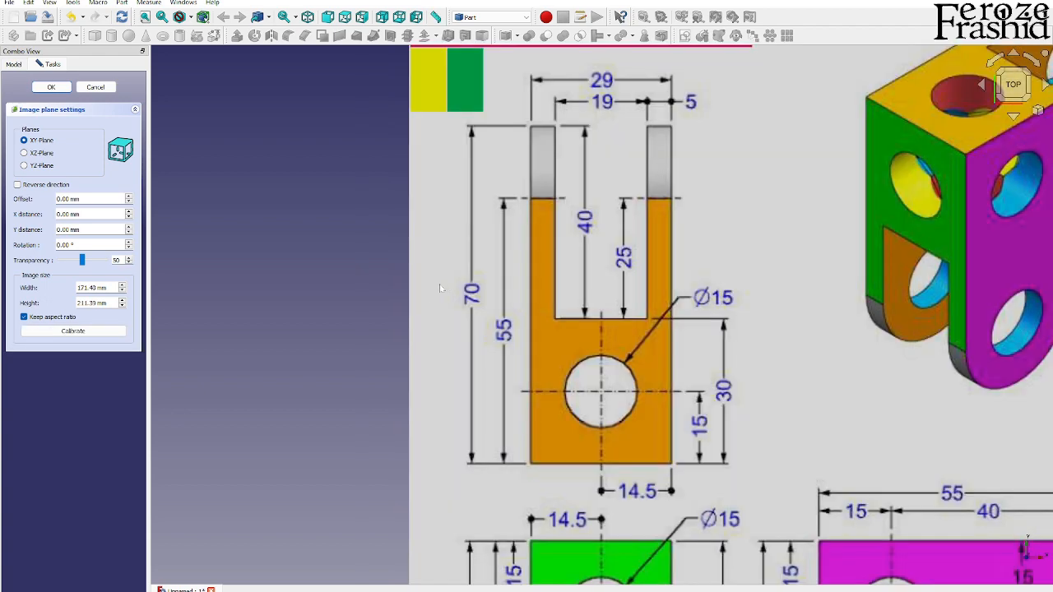
{"action": "left_click", "coordinate": [51, 87]}
Reorient the reference image onto the XZ plane and look at it from the front
{"action": "scroll", "coordinate": [285, 196], "scroll_direction": "down", "scroll_amount": 3}
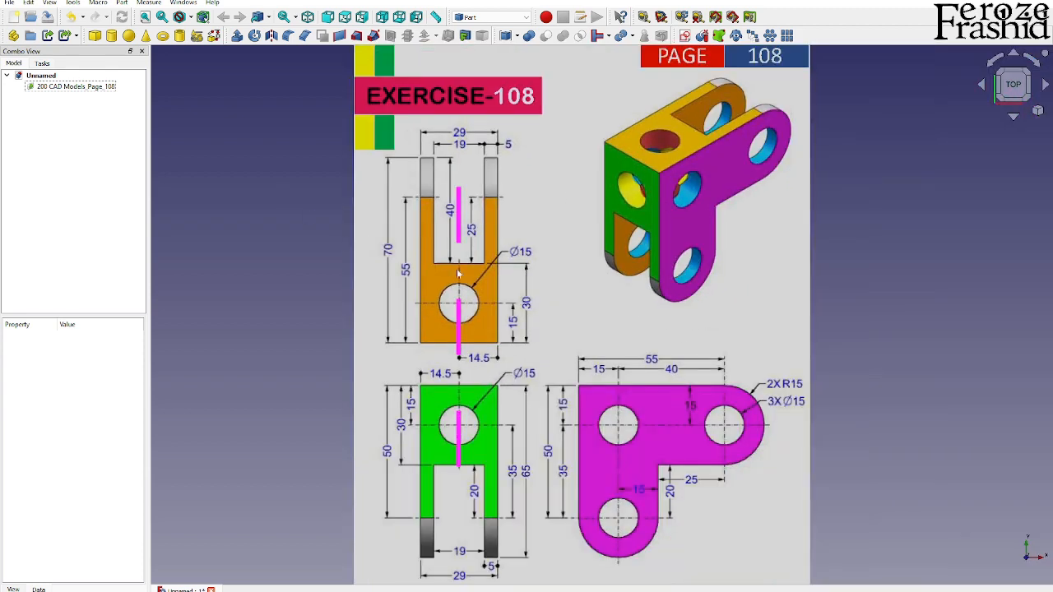
{"action": "middle_click_drag", "start_coordinate": [717, 268], "coordinate": [698, 215]}
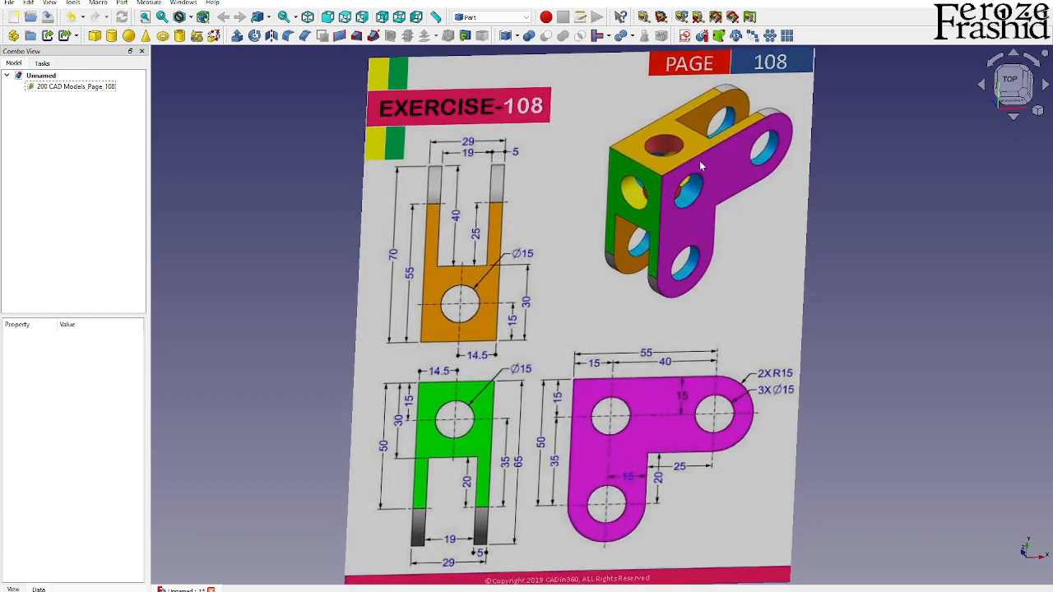
{"action": "middle_click_drag", "start_coordinate": [731, 155], "coordinate": [687, 209]}
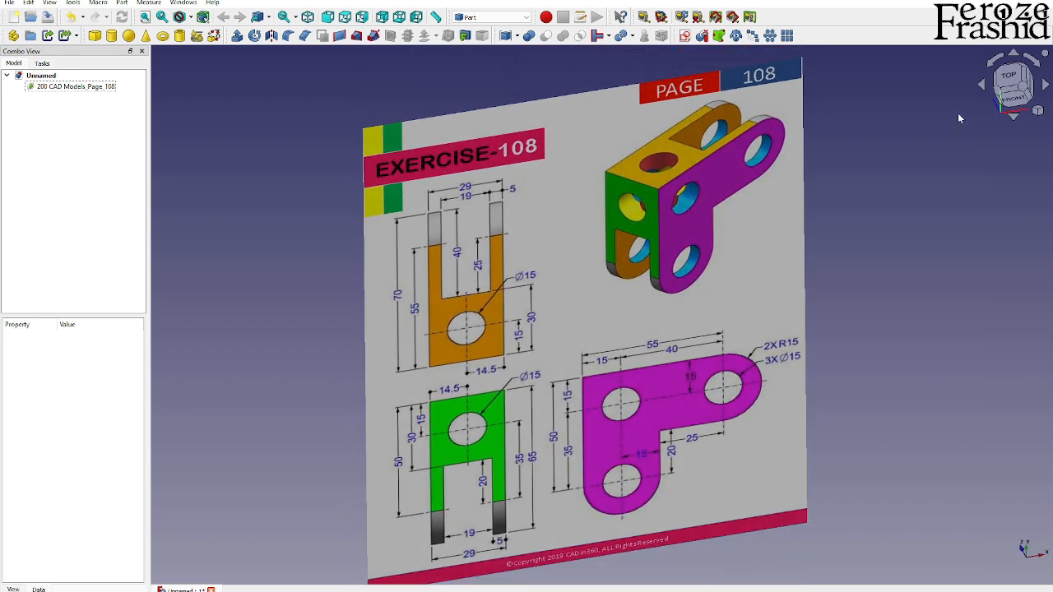
{"action": "left_click", "coordinate": [1015, 103]}
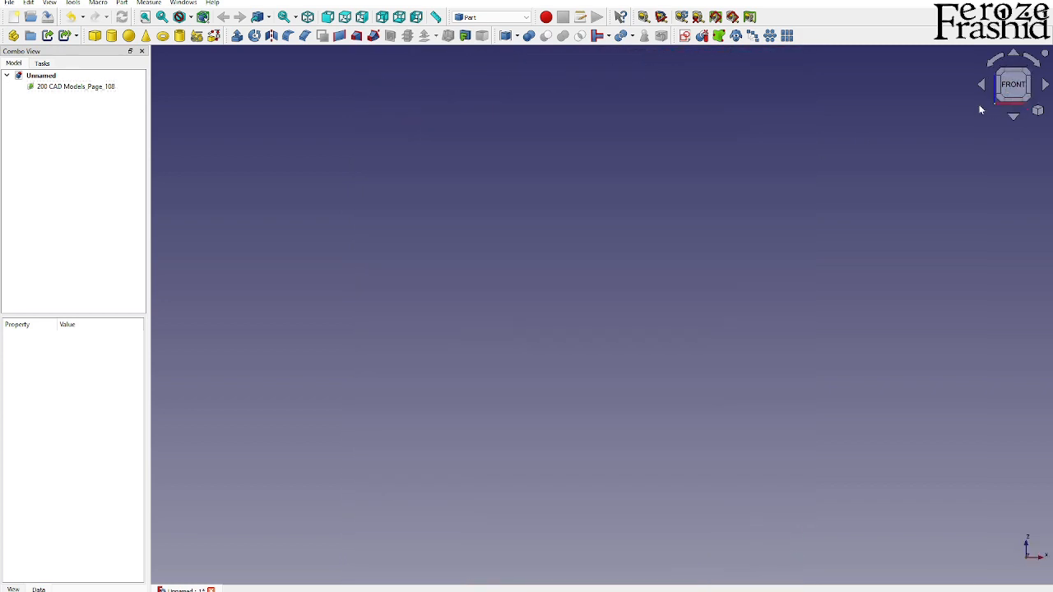
{"action": "middle_click_drag", "start_coordinate": [847, 230], "coordinate": [745, 346]}
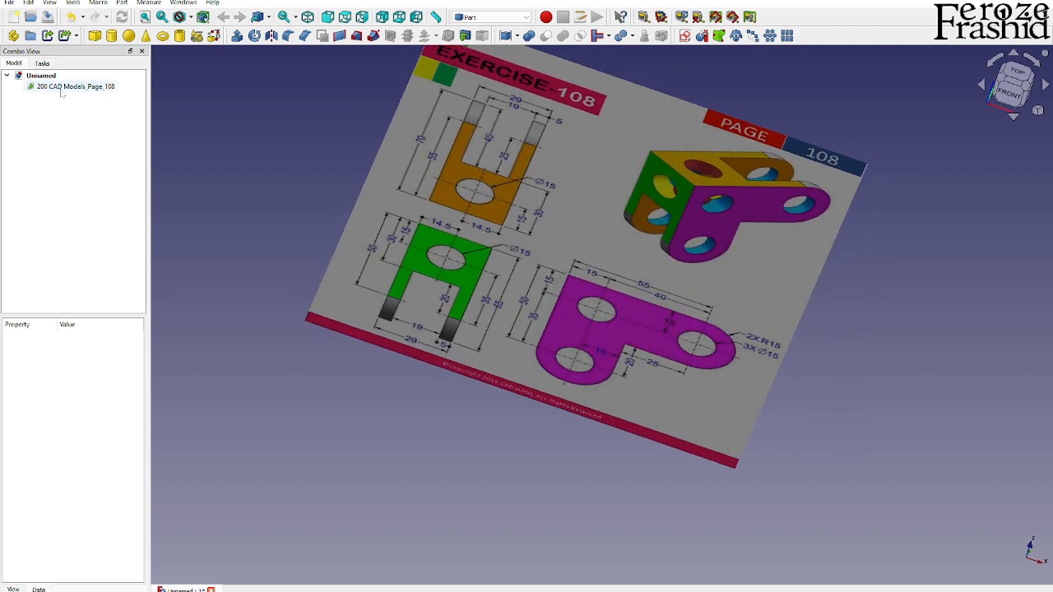
{"action": "double_click", "coordinate": [60, 89]}
{"action": "left_click", "coordinate": [43, 154]}
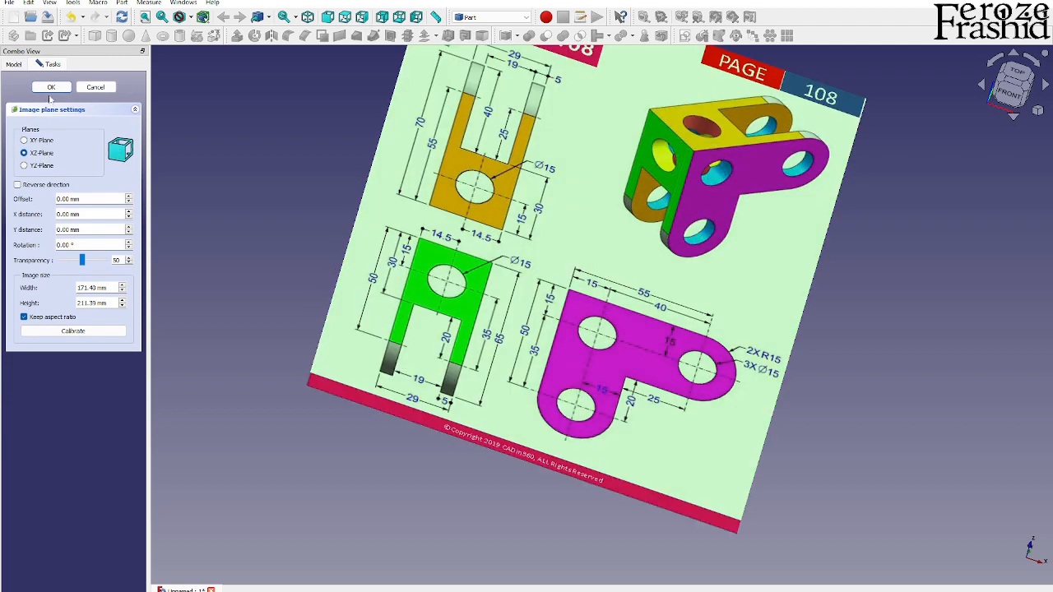
{"action": "left_click", "coordinate": [51, 87]}
{"action": "left_click", "coordinate": [1008, 94]}
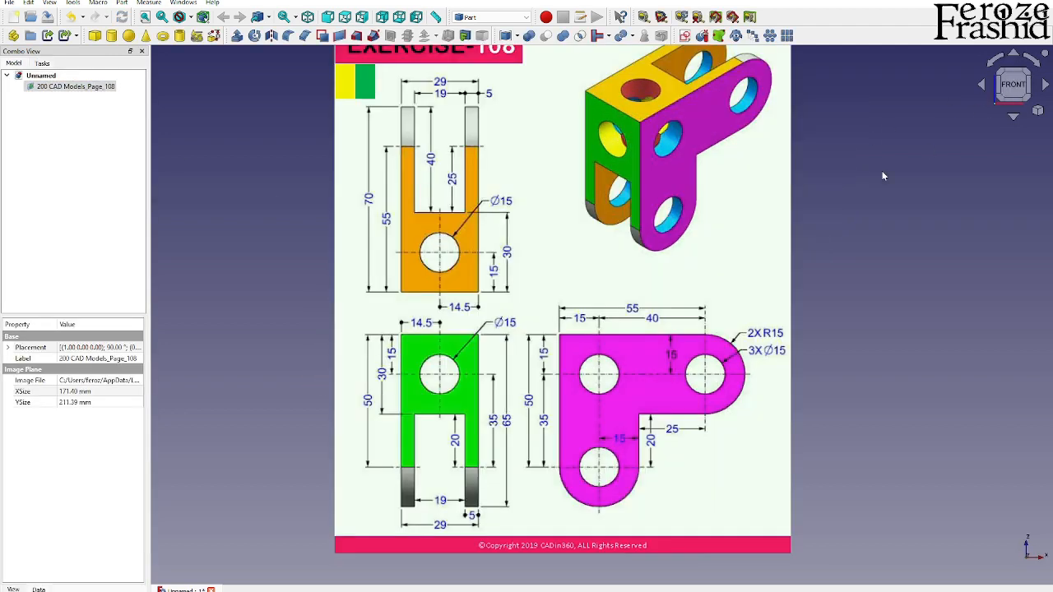
Move the reference image so the corner hole of the magenta L-shaped view is centred on the origin, and hide the axis cross
{"action": "left_click", "coordinate": [852, 333]}
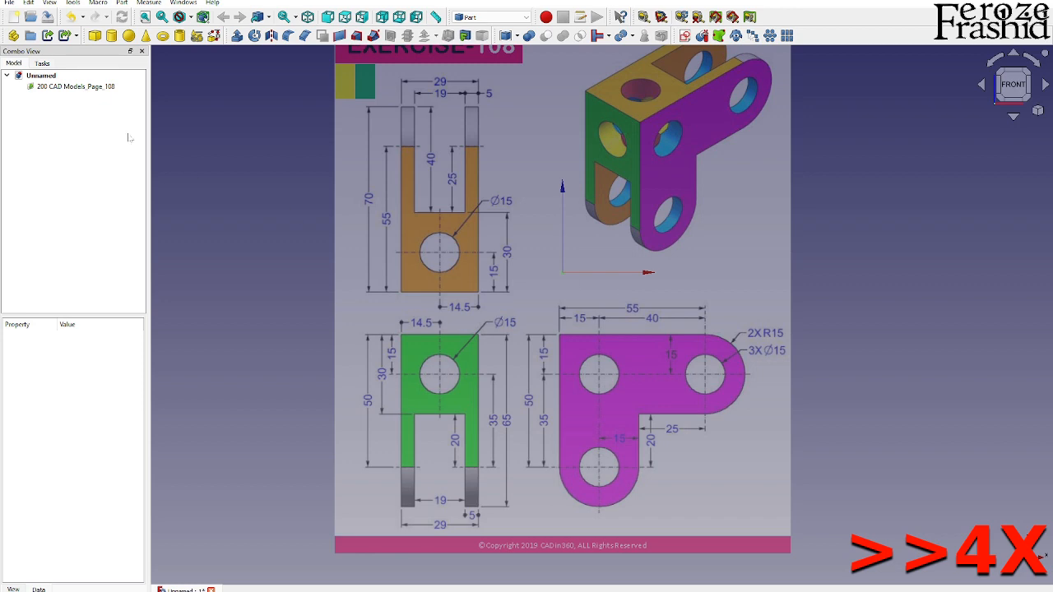
{"action": "right_click", "coordinate": [82, 87]}
{"action": "left_click", "coordinate": [115, 106]}
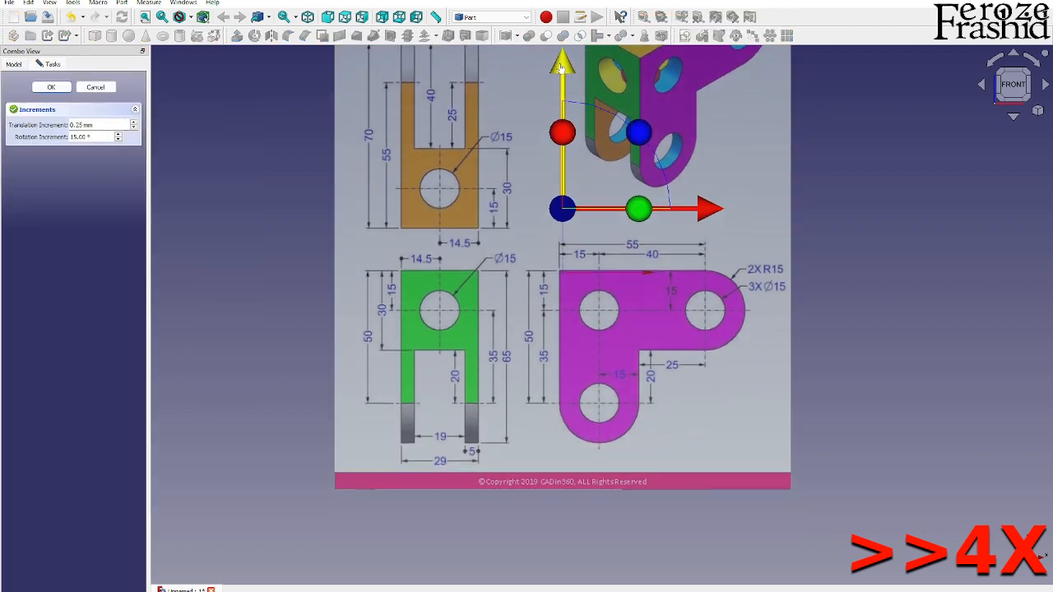
{"action": "left_click_drag", "start_coordinate": [568, 179], "coordinate": [567, 153]}
{"action": "left_click_drag", "start_coordinate": [712, 299], "coordinate": [676, 298]}
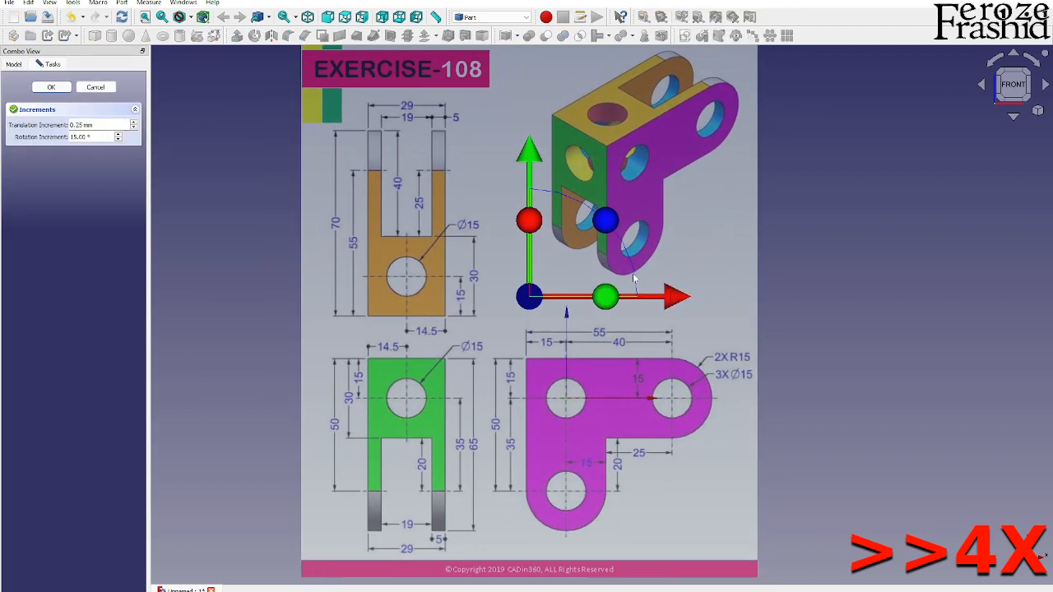
{"action": "left_click", "coordinate": [52, 88]}
{"action": "key", "text": "a"}
{"action": "key", "text": "c"}
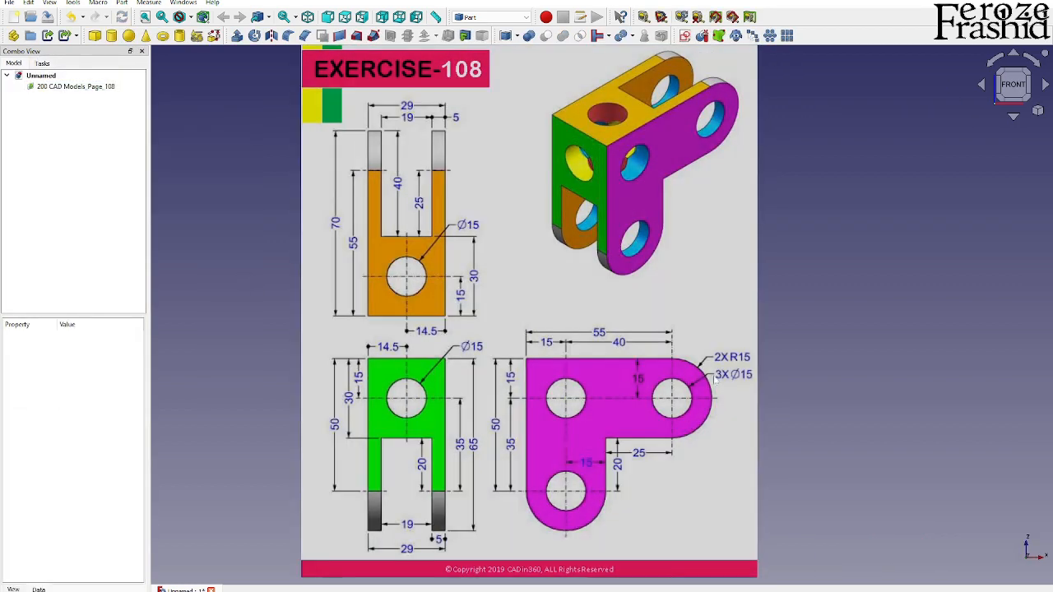
Create a new sketch on the XZ plane over the magenta L-shaped view
{"action": "scroll", "coordinate": [781, 346], "scroll_direction": "down", "scroll_amount": 2}
{"action": "scroll", "coordinate": [670, 395], "scroll_direction": "up", "scroll_amount": 2}
{"action": "scroll", "coordinate": [671, 395], "scroll_direction": "up", "scroll_amount": 1}
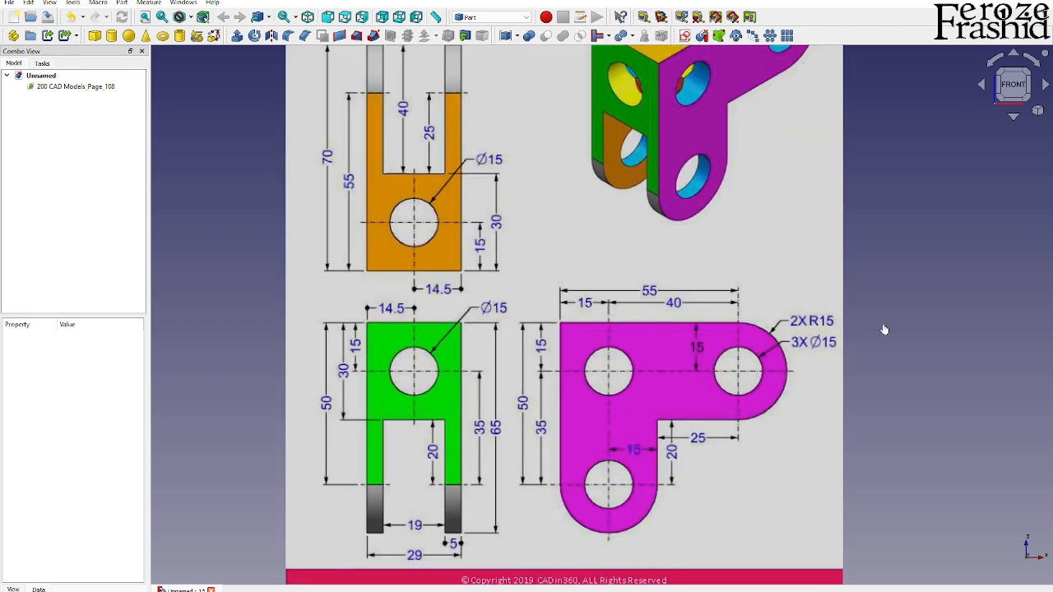
{"action": "left_click", "coordinate": [685, 37]}
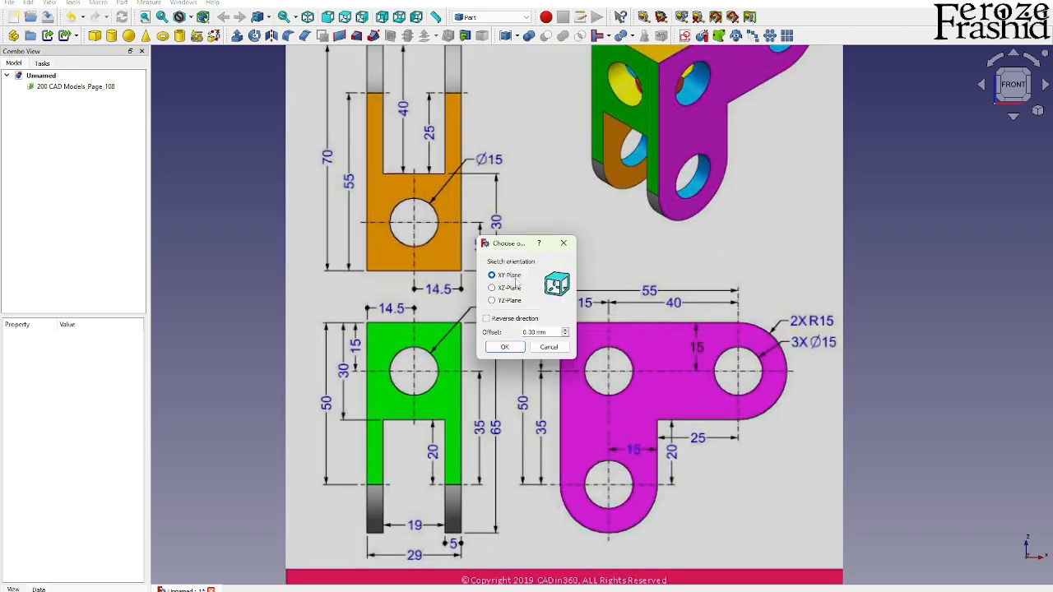
{"action": "left_click", "coordinate": [510, 288]}
{"action": "left_click", "coordinate": [505, 346]}
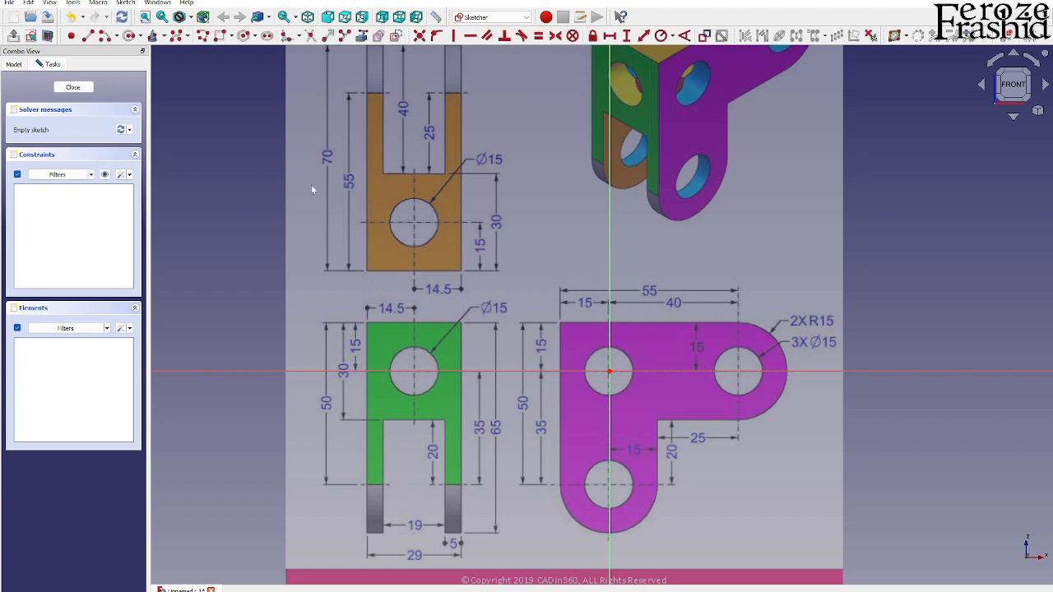
Trace the closed L-shaped outline of the magenta view with a polyline, using tangent arcs for the two rounded ends
{"action": "left_click", "coordinate": [202, 35]}
{"action": "left_click", "coordinate": [560, 322]}
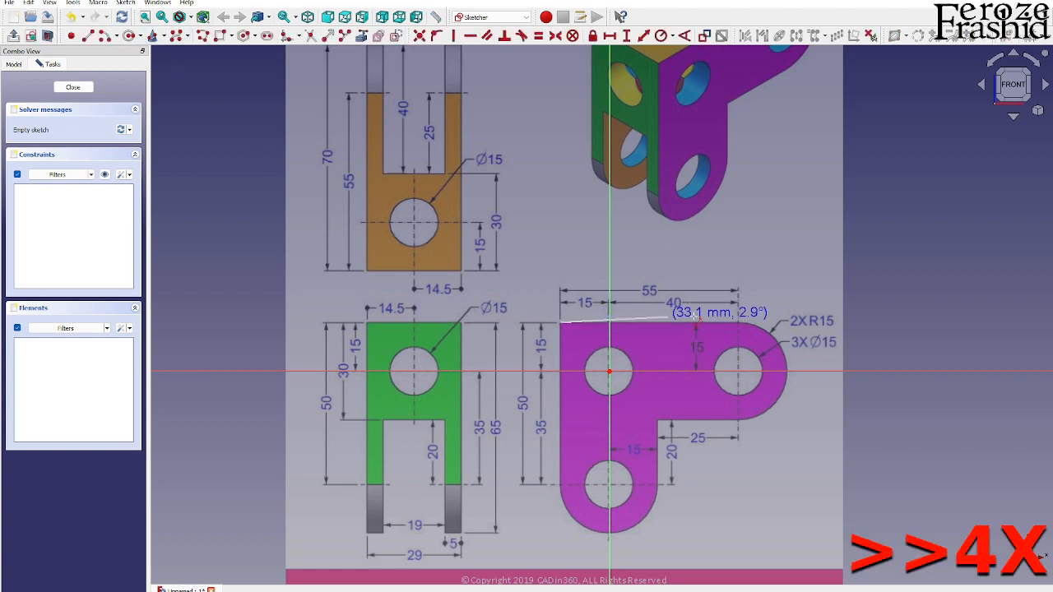
{"action": "left_click", "coordinate": [738, 322]}
{"action": "key", "text": "m"}
{"action": "left_click", "coordinate": [738, 419]}
{"action": "left_click", "coordinate": [658, 419]}
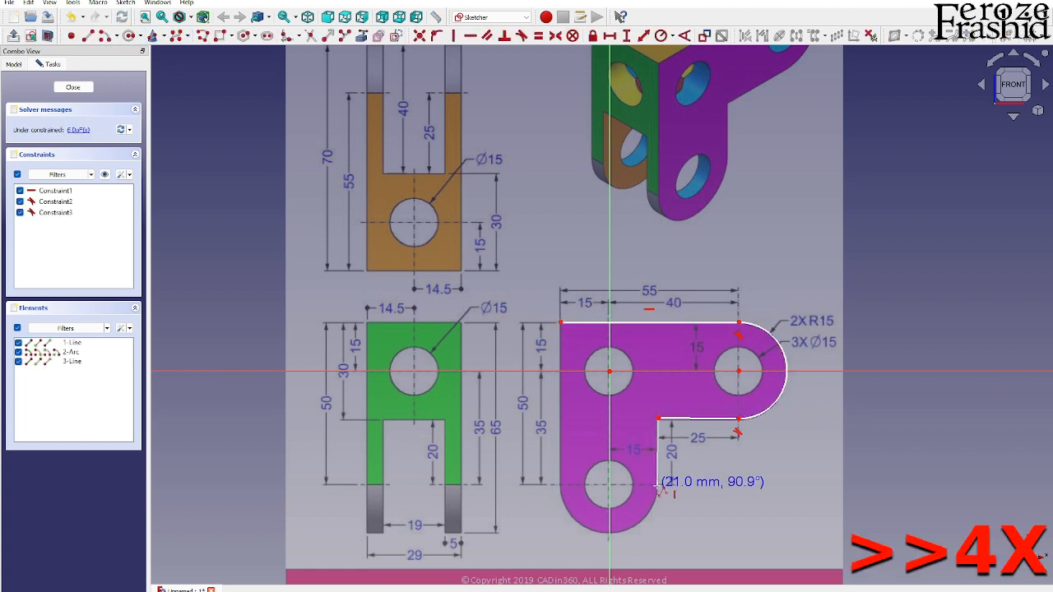
{"action": "left_click", "coordinate": [658, 484]}
{"action": "key", "text": "m"}
{"action": "left_click", "coordinate": [561, 486]}
{"action": "left_click", "coordinate": [560, 322]}
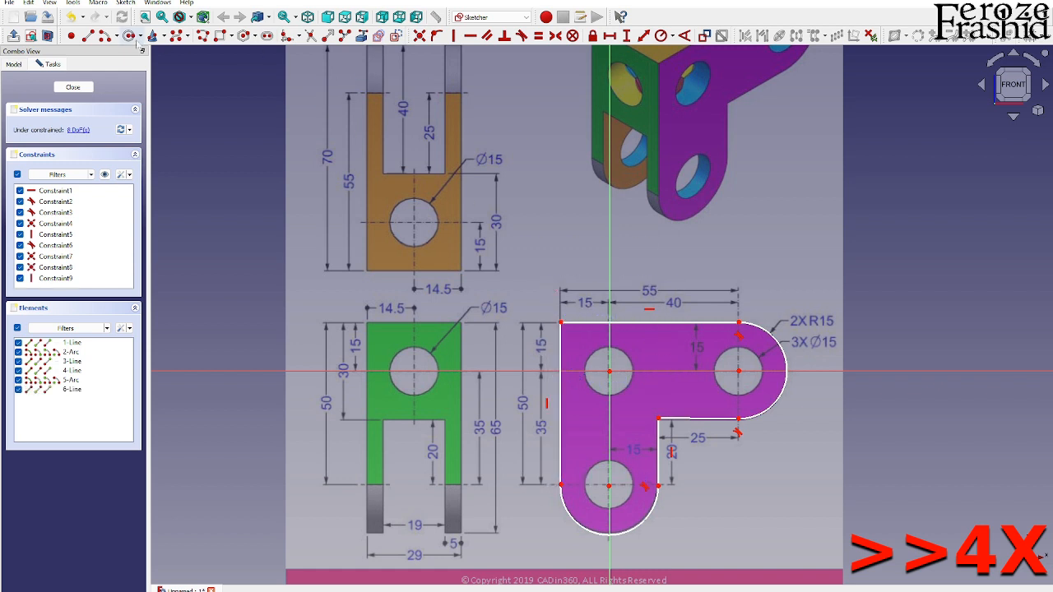
Draw circles over the three holes, centred on the origin and on the two end arc centres
{"action": "left_click", "coordinate": [129, 36]}
{"action": "left_click", "coordinate": [608, 371]}
{"action": "left_click", "coordinate": [632, 372]}
{"action": "left_click", "coordinate": [737, 372]}
{"action": "left_click", "coordinate": [762, 372]}
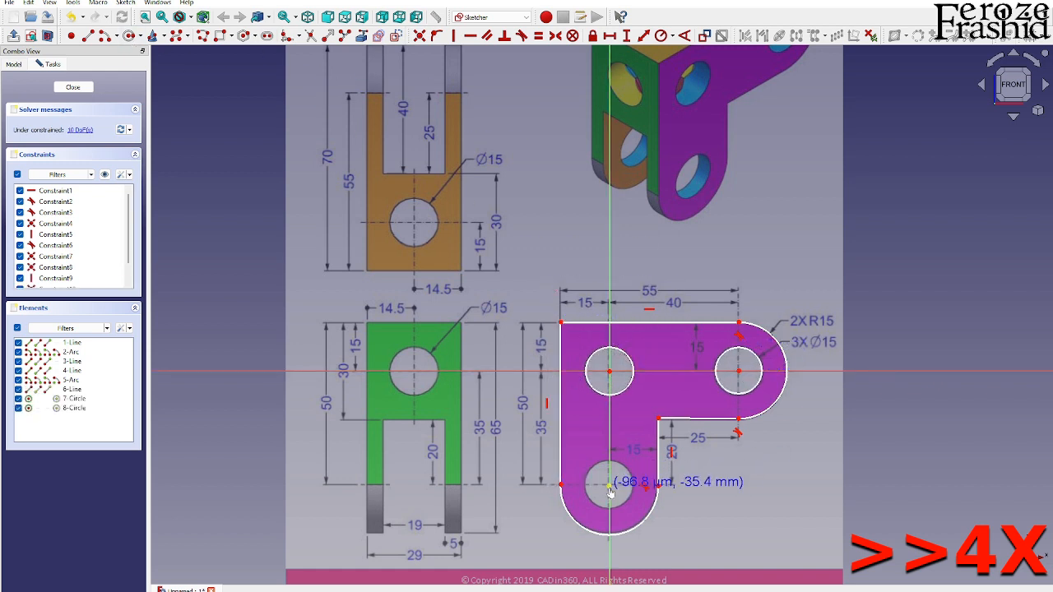
{"action": "left_click", "coordinate": [609, 486]}
{"action": "left_click", "coordinate": [633, 486]}
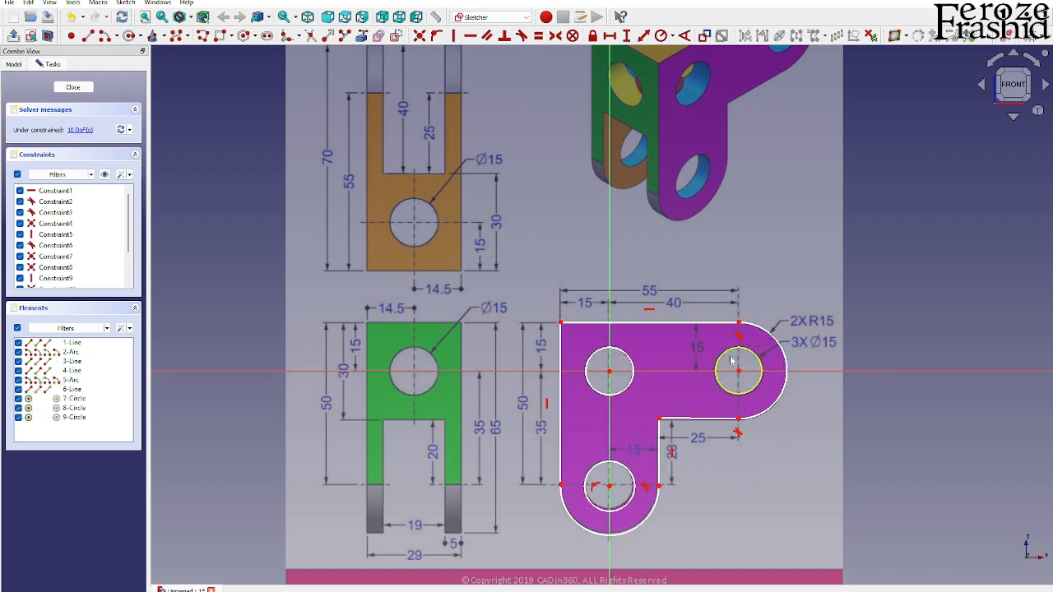
Constrain the circles to equal 7.5 mm radii with 40 mm horizontal and 35 mm vertical centre spacing, placing the far arc centre on the horizontal axis
{"action": "left_click", "coordinate": [739, 371]}
{"action": "left_click", "coordinate": [705, 371]}
{"action": "left_click", "coordinate": [437, 35]}
{"action": "left_click", "coordinate": [610, 371]}
{"action": "left_click", "coordinate": [609, 485]}
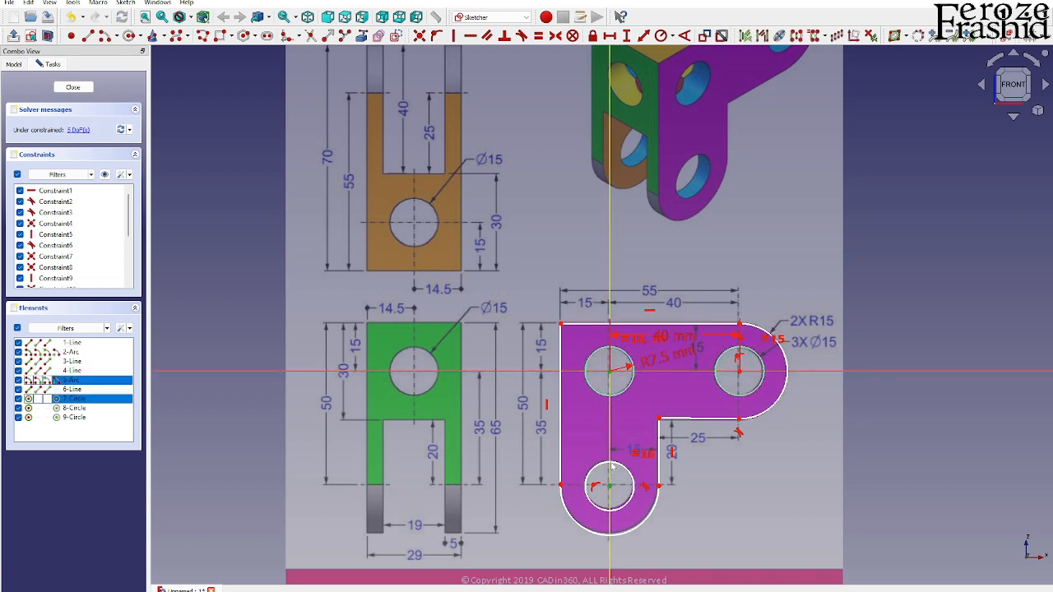
{"action": "left_click", "coordinate": [626, 38]}
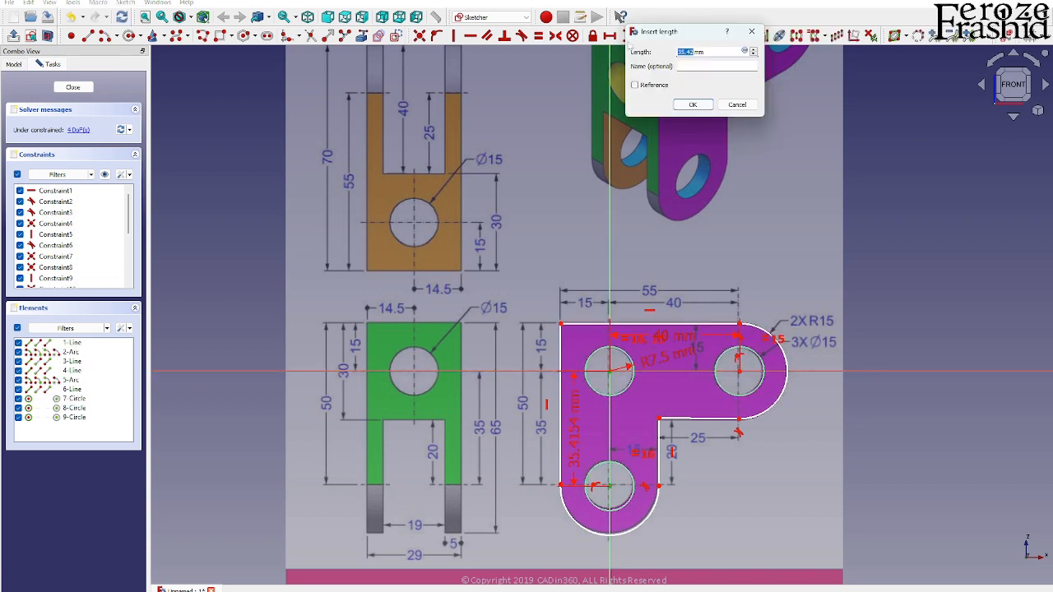
{"action": "type", "text": "35"}
{"action": "key", "text": "Return"}
Constrain the outline's upper horizontal edge to a length of 55 mm
{"action": "left_click", "coordinate": [576, 320]}
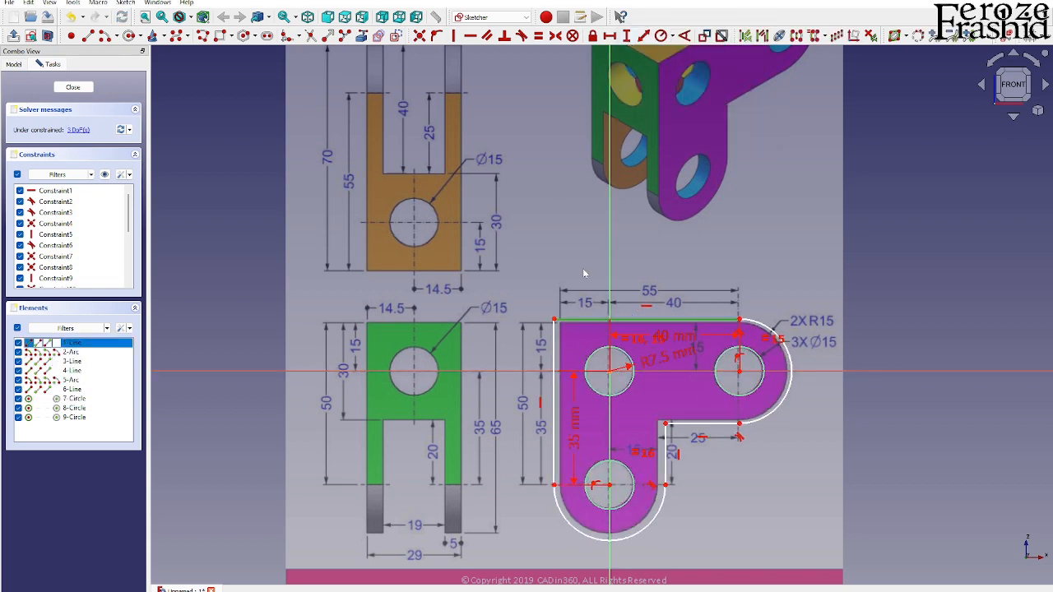
{"action": "left_click", "coordinate": [609, 36]}
{"action": "type", "text": "55"}
{"action": "key", "text": "Return"}
Make the two end arcs equal with a 15 mm radius and finish the sketch
{"action": "left_click", "coordinate": [805, 386]}
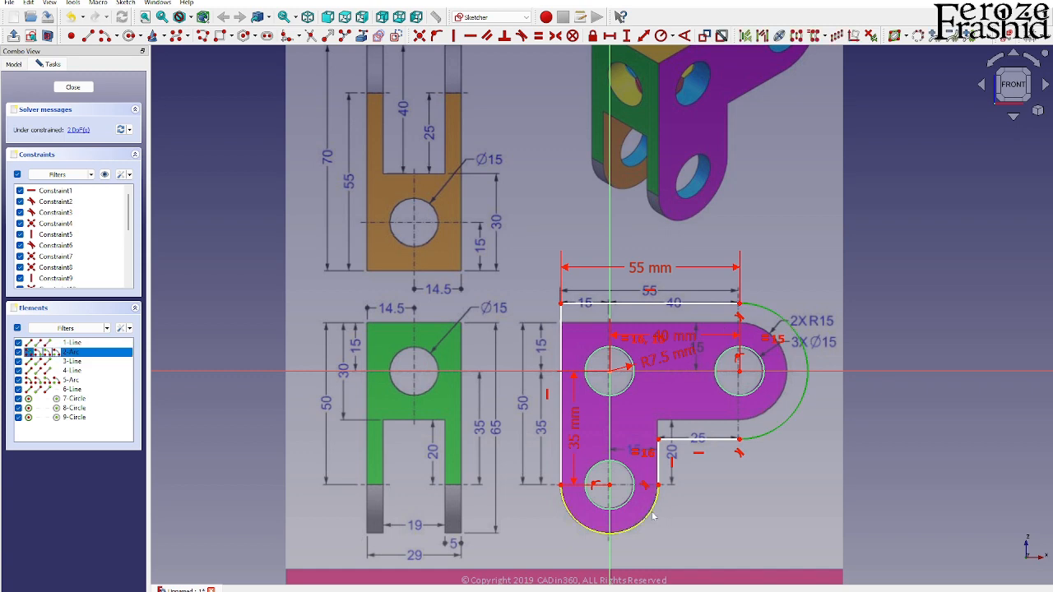
{"action": "left_click", "coordinate": [653, 515]}
{"action": "left_click", "coordinate": [659, 35]}
{"action": "type", "text": "15"}
{"action": "key", "text": "Return"}
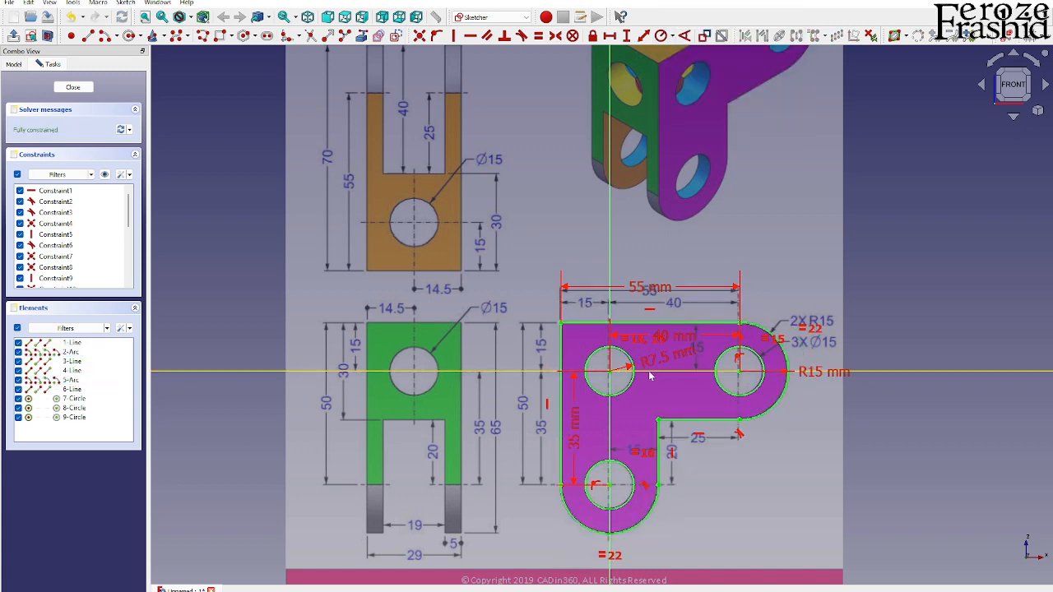
{"action": "left_click", "coordinate": [88, 88]}
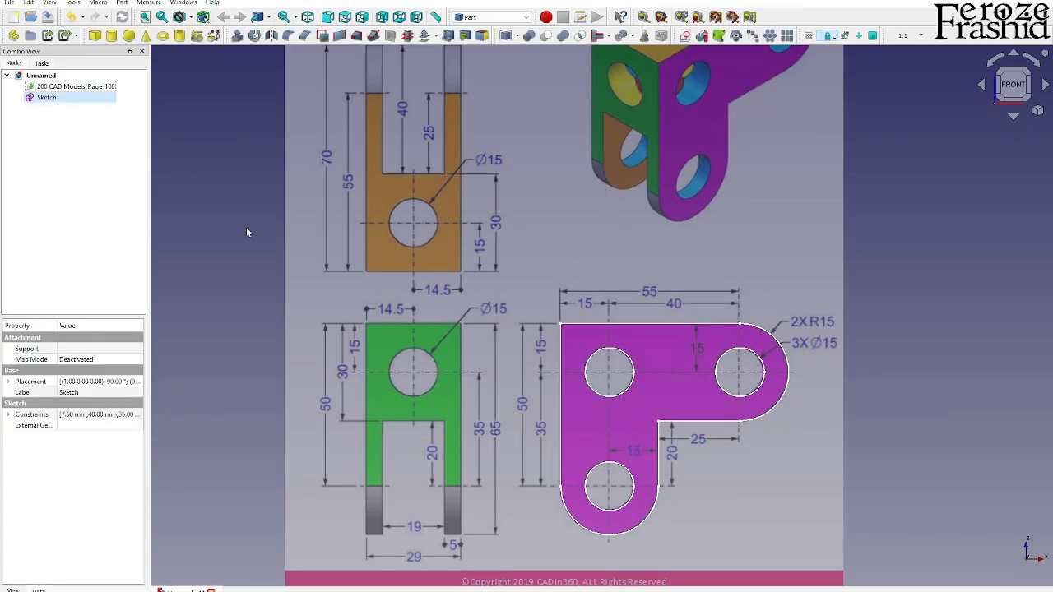
Extrude the L-shaped sketch 5 mm along its normal as a solid
{"action": "left_click", "coordinate": [69, 99]}
{"action": "left_click", "coordinate": [237, 36]}
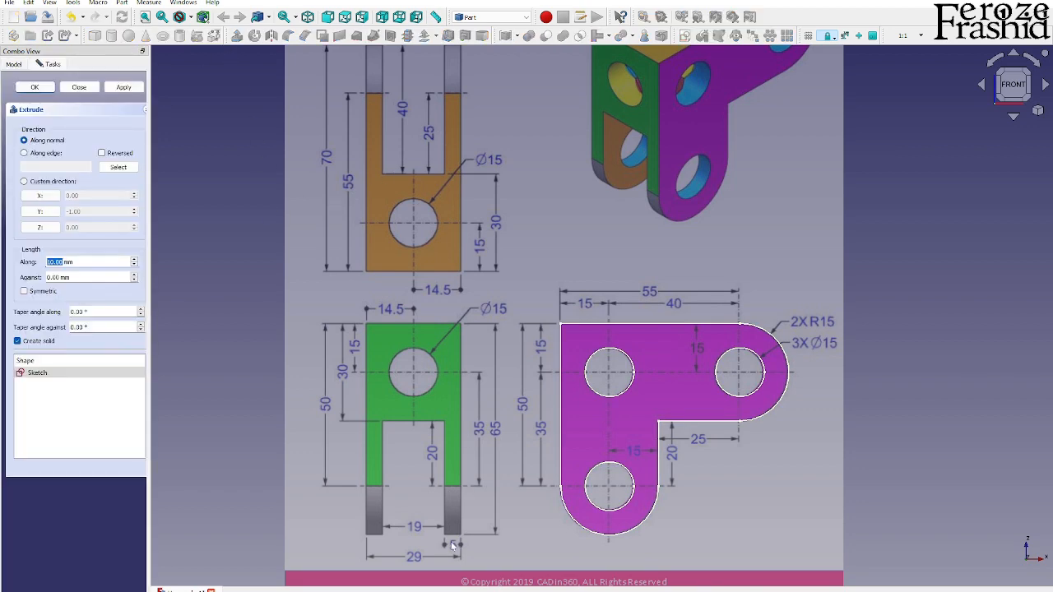
{"action": "key", "text": "Return"}
{"action": "scroll", "coordinate": [786, 448], "scroll_direction": "down", "scroll_amount": 1}
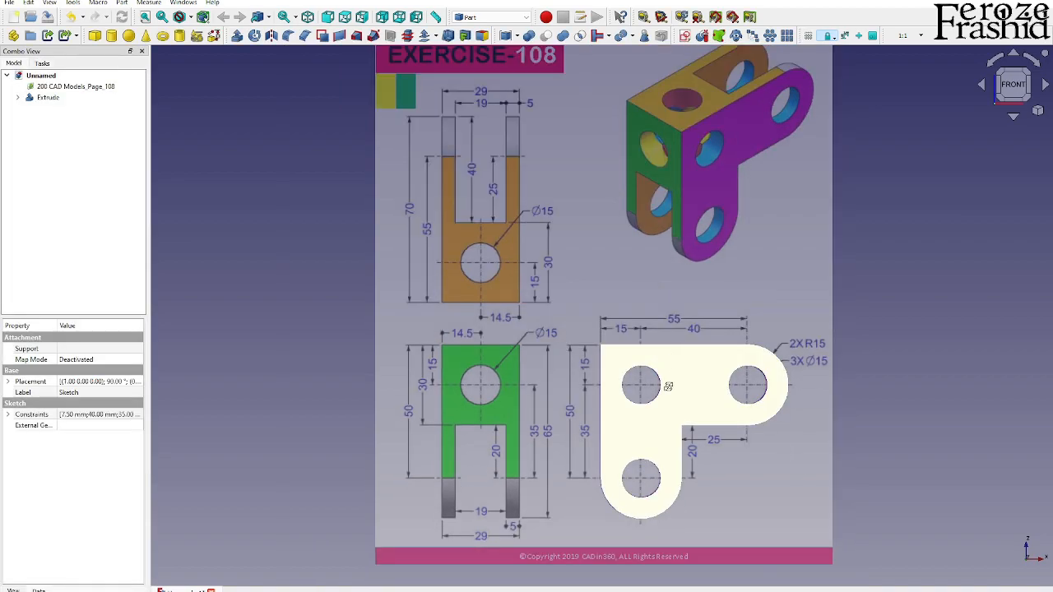
{"action": "mouse_move", "coordinate": [667, 385]}
{"action": "middle_mouse_down"}
{"action": "mouse_move", "coordinate": [721, 456]}
{"action": "mouse_move", "coordinate": [750, 433]}
{"action": "middle_mouse_up"}
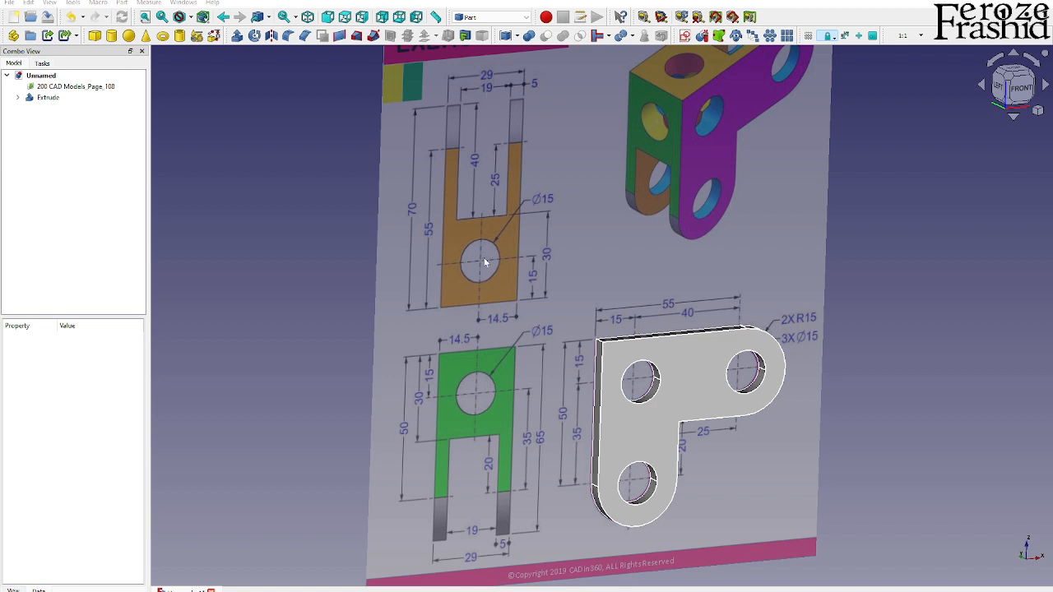
Try moving the extruded L-plate to a Y position of 9.5 mm
{"action": "left_click", "coordinate": [69, 99]}
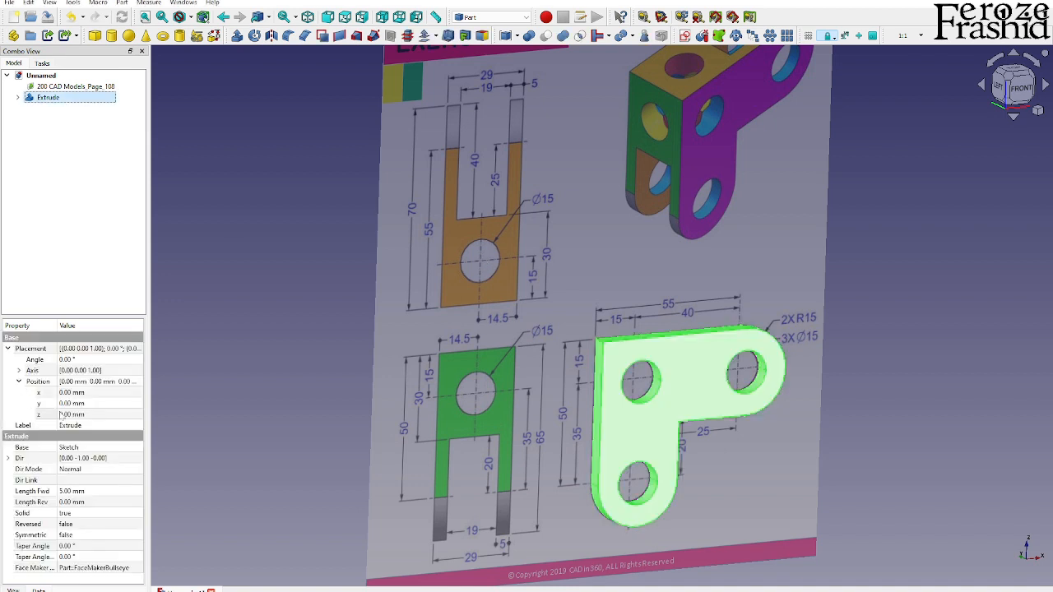
{"action": "middle_click_drag", "start_coordinate": [762, 431], "coordinate": [727, 443]}
{"action": "left_click", "coordinate": [78, 404]}
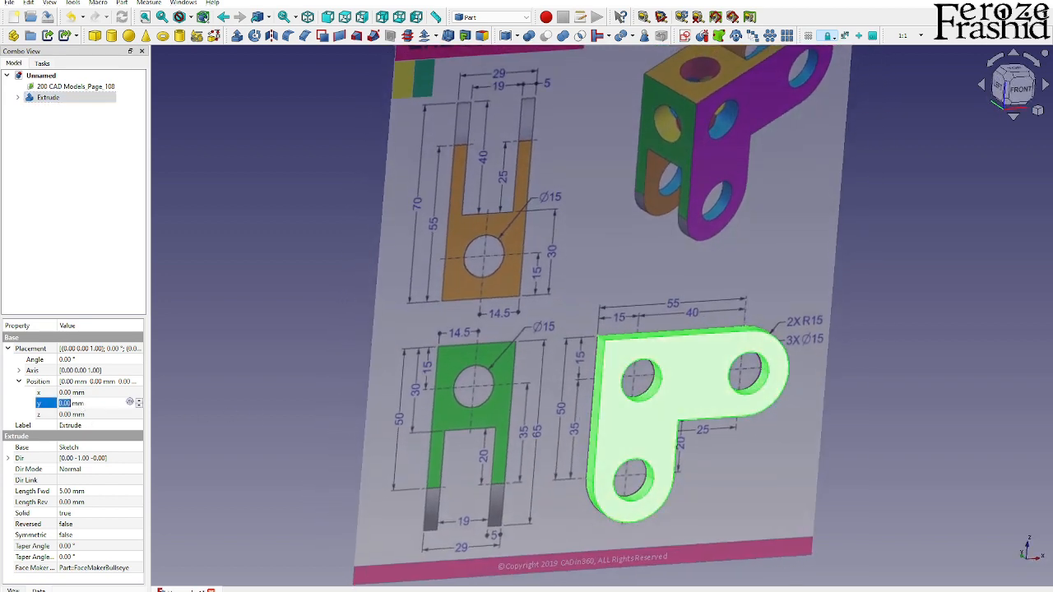
{"action": "type", "text": "9.5"}
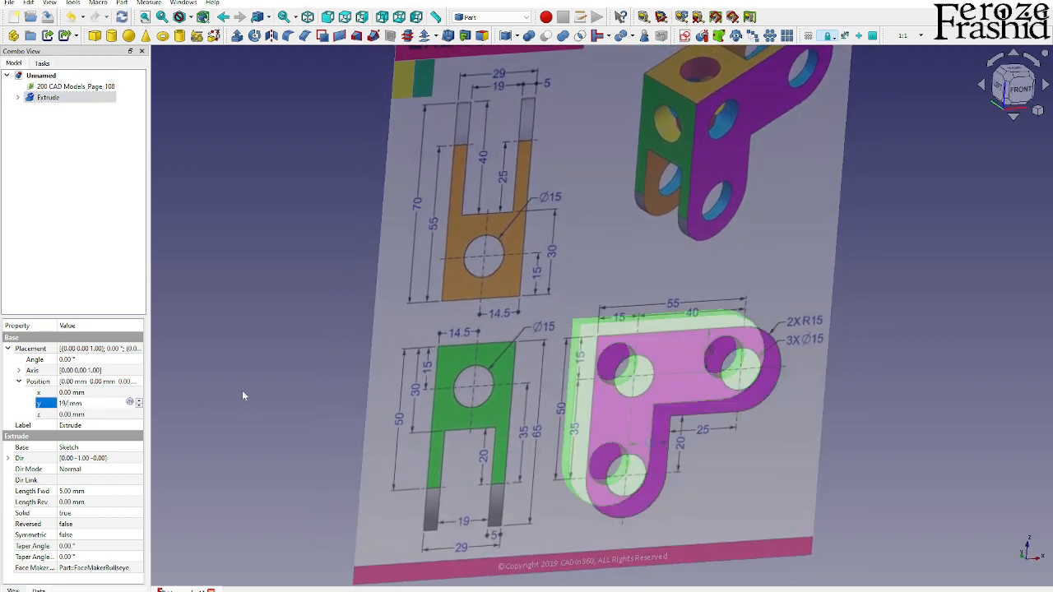
{"action": "key", "text": "Return"}
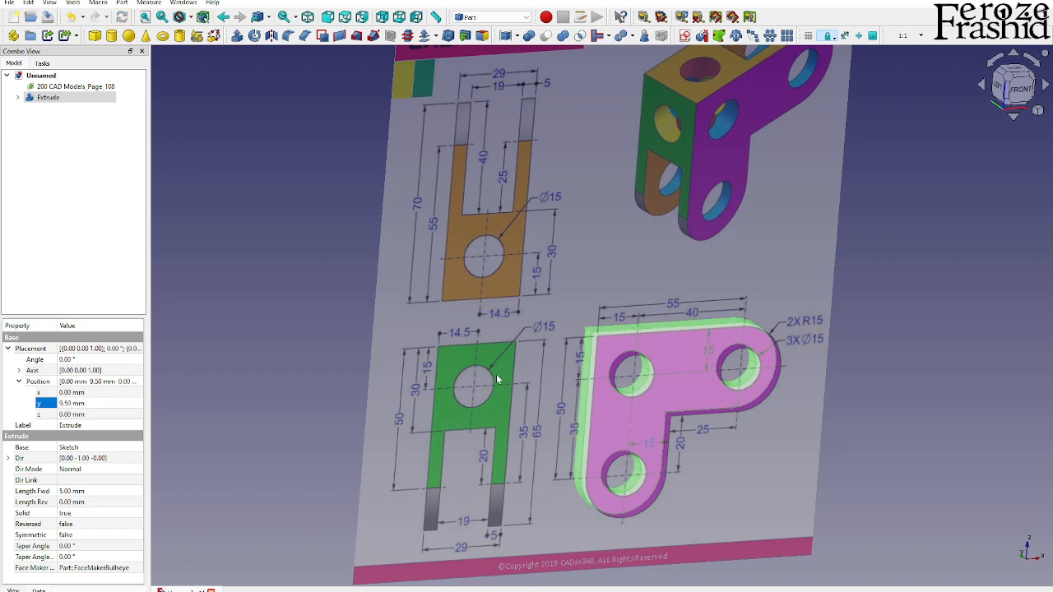
{"action": "middle_click_drag", "start_coordinate": [563, 422], "coordinate": [649, 470]}
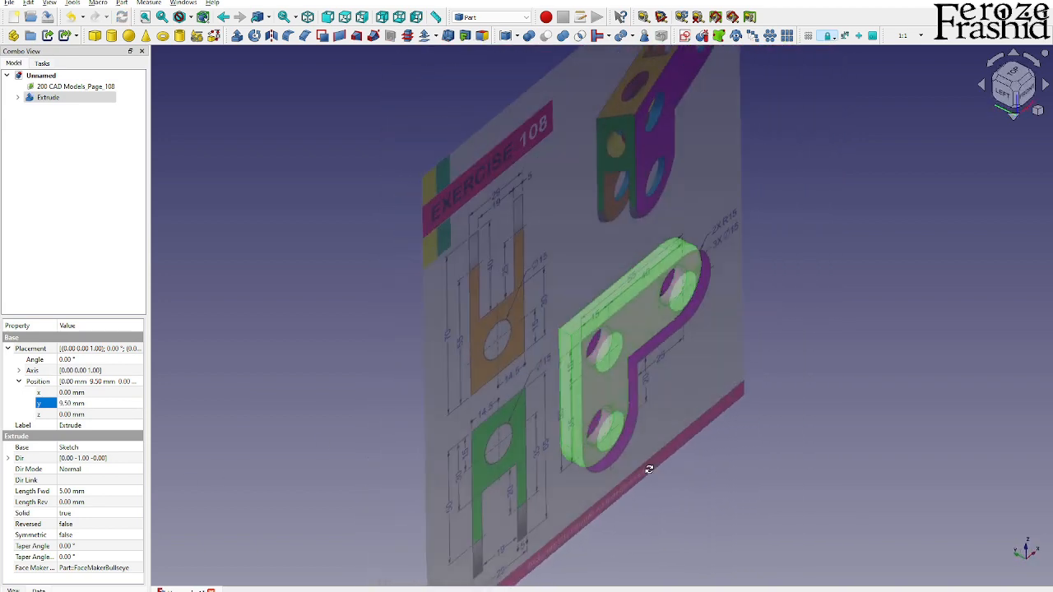
Set the extruded L-plate's Y position to -9.5 mm, in front of the reference drawing
{"action": "left_click", "coordinate": [61, 405]}
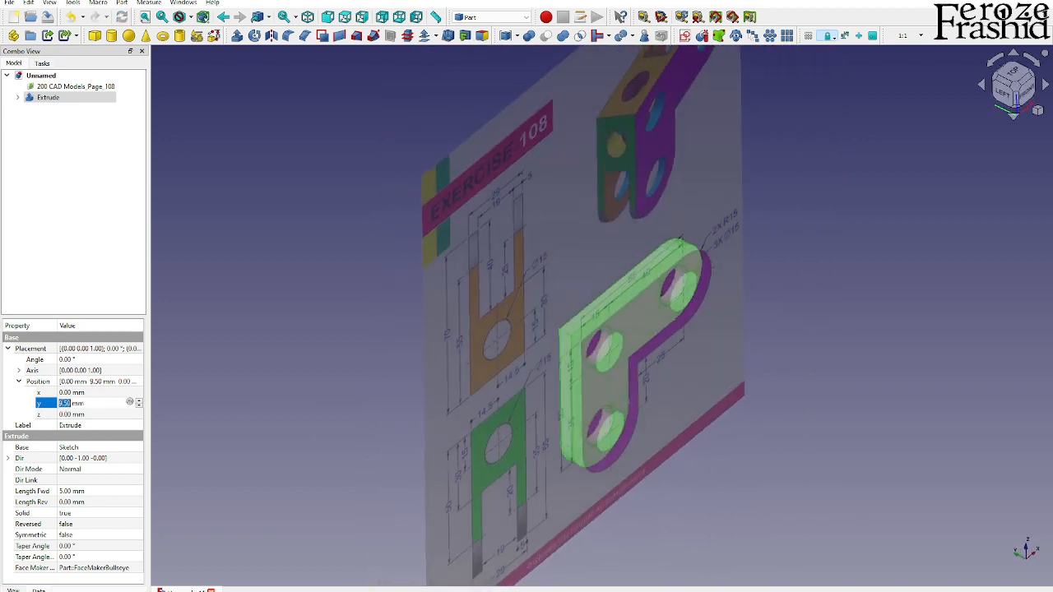
{"action": "type", "text": "-"}
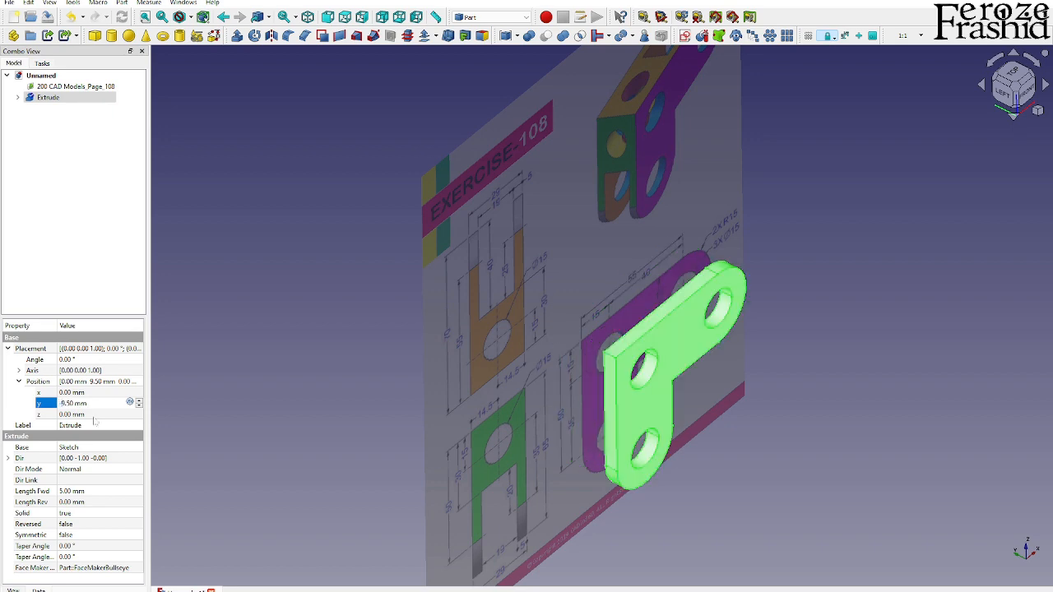
{"action": "key", "text": "Return"}
{"action": "left_click", "coordinate": [255, 396]}
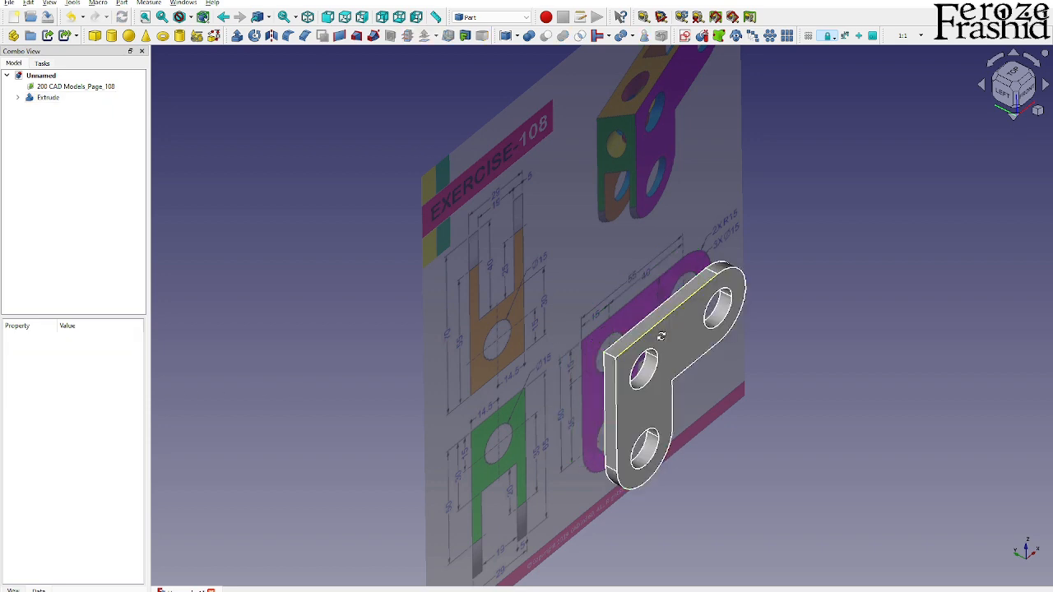
Mirror the extruded L-plate across the XZ plane, keeping the base point at the origin
{"action": "mouse_move", "coordinate": [661, 335]}
{"action": "middle_mouse_down"}
{"action": "mouse_move", "coordinate": [724, 370]}
{"action": "mouse_move", "coordinate": [698, 291]}
{"action": "mouse_move", "coordinate": [703, 368]}
{"action": "mouse_move", "coordinate": [609, 329]}
{"action": "middle_mouse_up"}
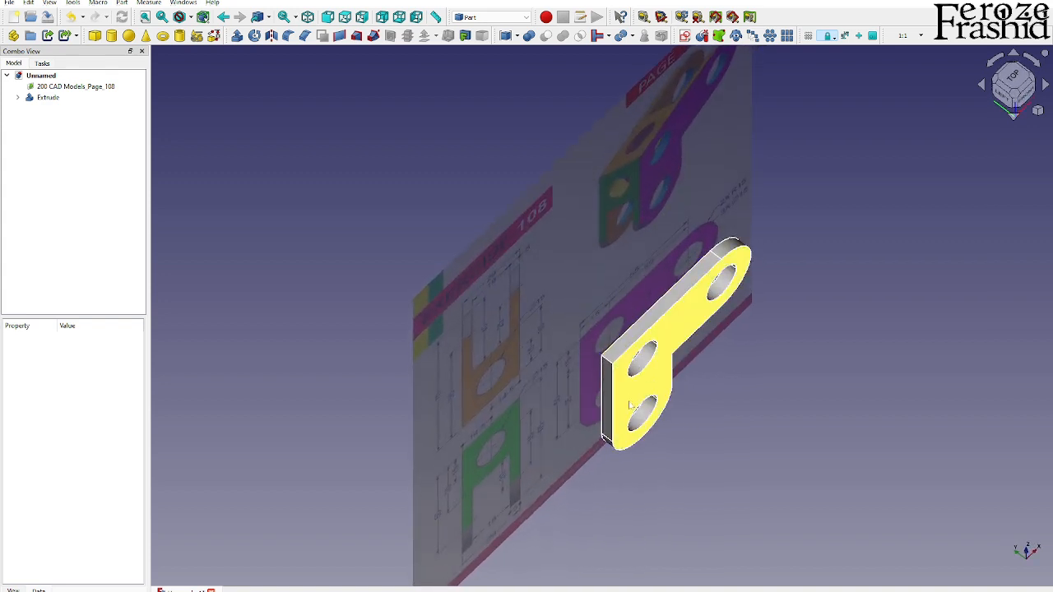
{"action": "middle_click_drag", "start_coordinate": [654, 373], "coordinate": [604, 387]}
{"action": "left_click", "coordinate": [46, 97]}
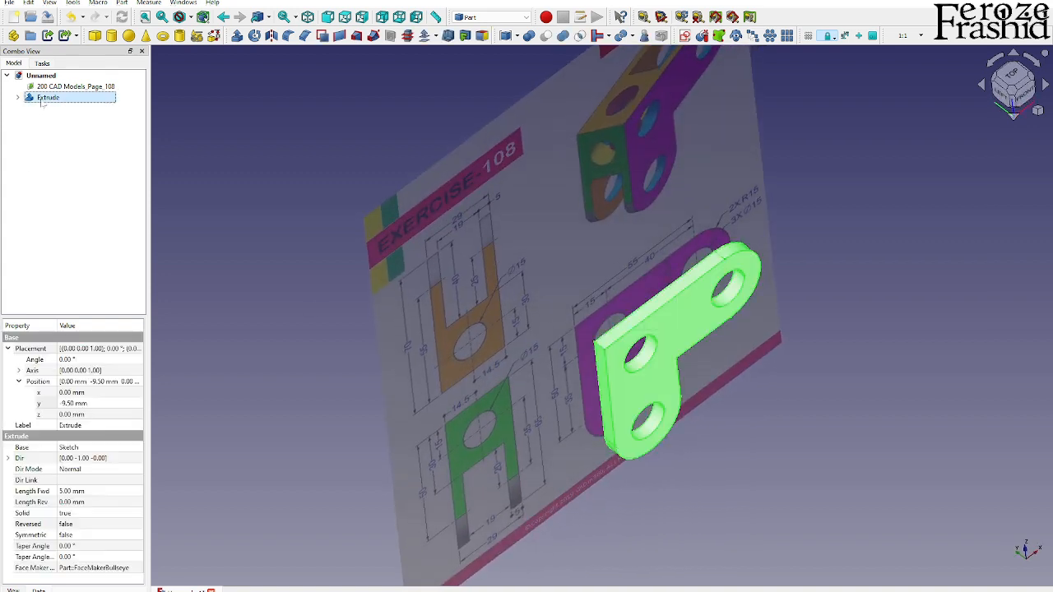
{"action": "left_click", "coordinate": [272, 37]}
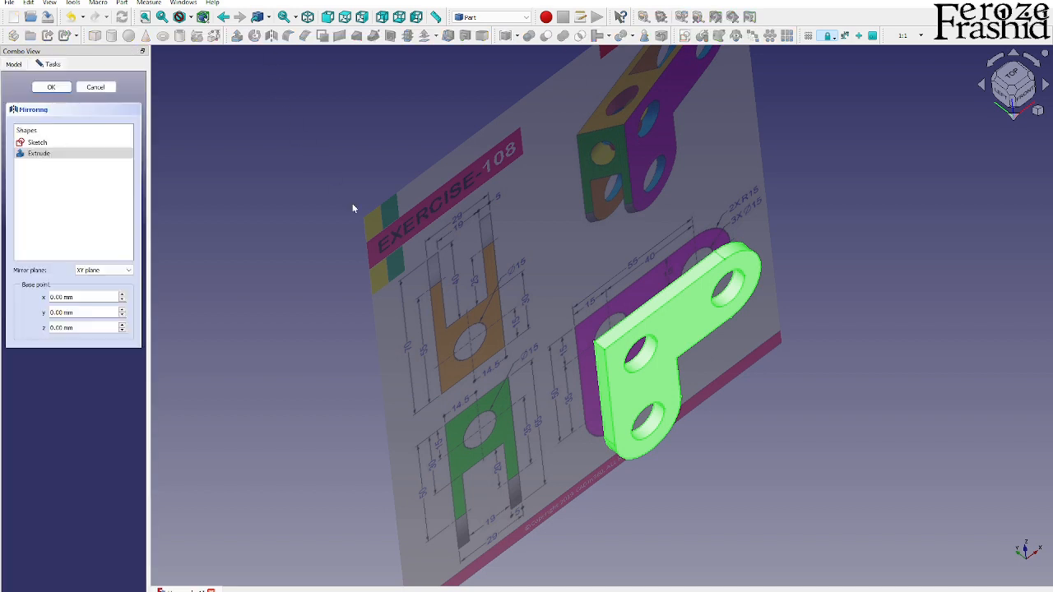
{"action": "left_click", "coordinate": [97, 272]}
{"action": "left_click", "coordinate": [95, 285]}
{"action": "left_click", "coordinate": [51, 87]}
Measure the gap between the inner corners of the two mirrored plates, and clear the dimension
{"action": "left_click_drag", "start_coordinate": [195, 181], "coordinate": [473, 353]}
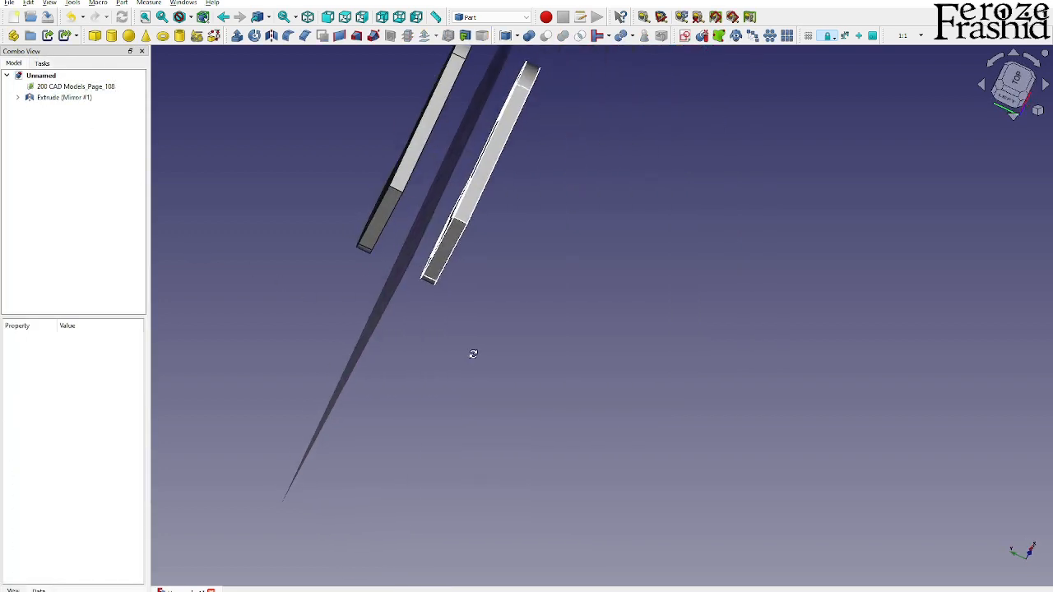
{"action": "scroll", "coordinate": [377, 164], "scroll_direction": "up", "scroll_amount": 3}
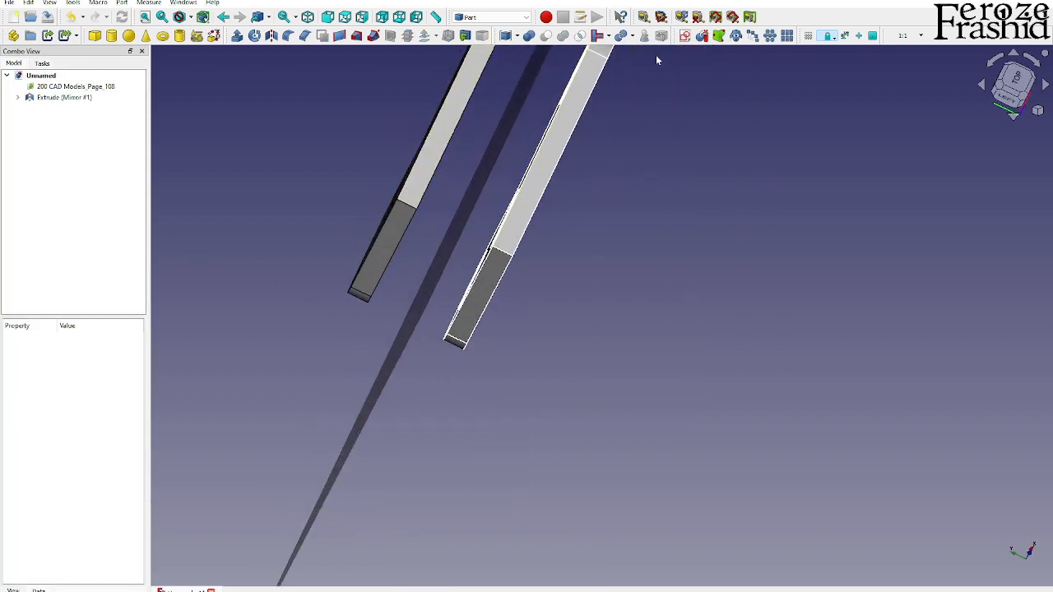
{"action": "left_click", "coordinate": [643, 17]}
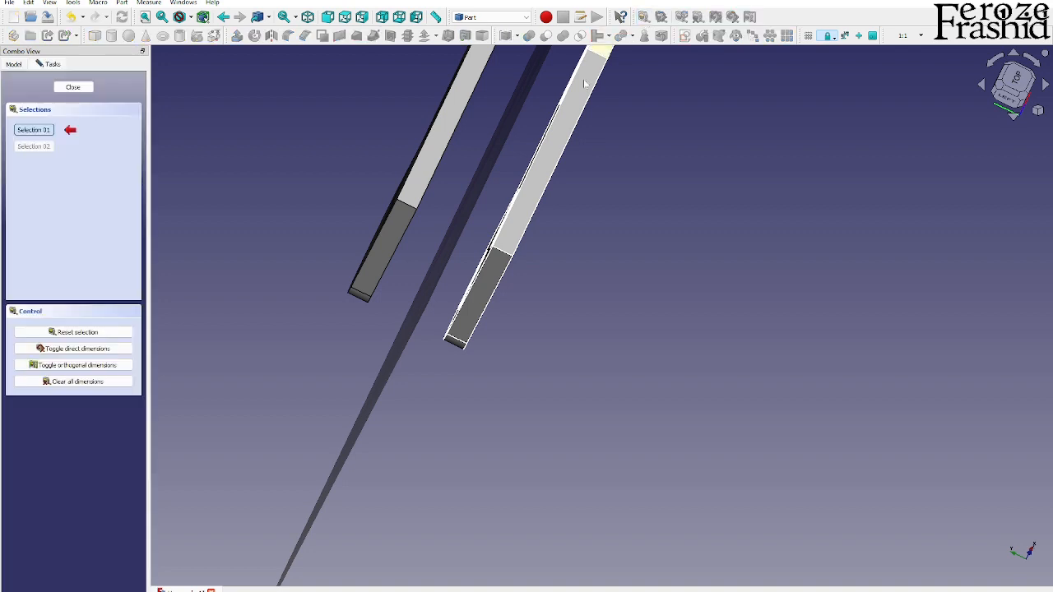
{"action": "left_click", "coordinate": [418, 212]}
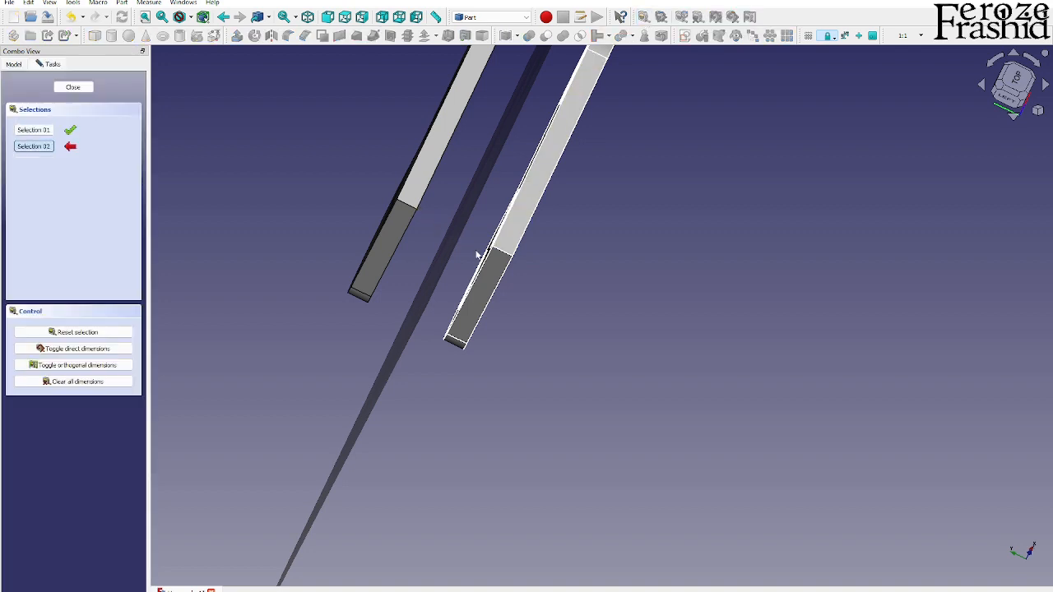
{"action": "mouse_move", "coordinate": [496, 252]}
{"action": "middle_mouse_down"}
{"action": "mouse_move", "coordinate": [482, 169]}
{"action": "mouse_move", "coordinate": [494, 245]}
{"action": "middle_mouse_up"}
{"action": "left_click", "coordinate": [494, 245]}
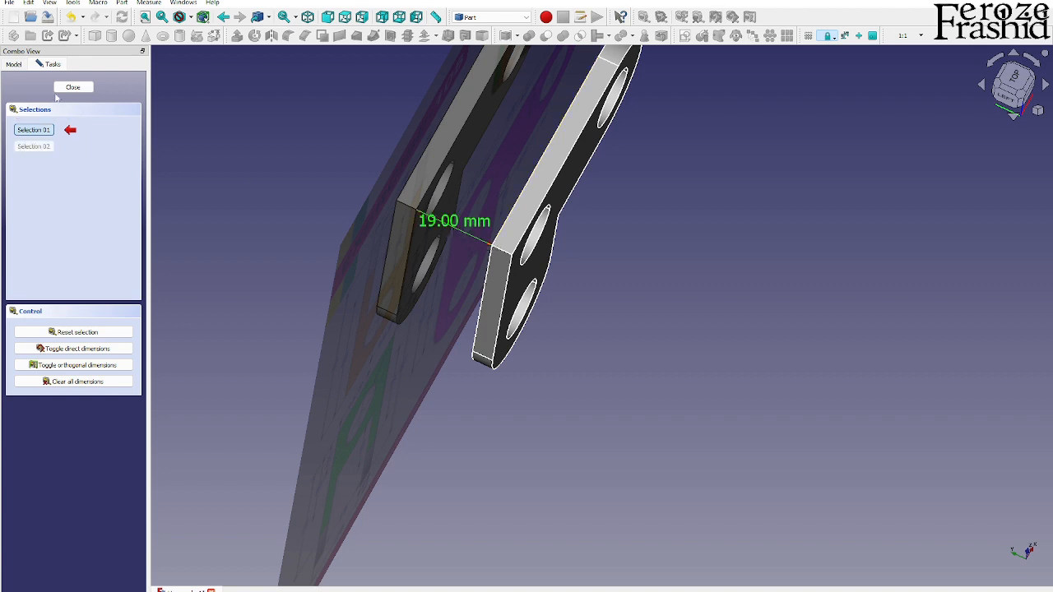
{"action": "left_click", "coordinate": [98, 378]}
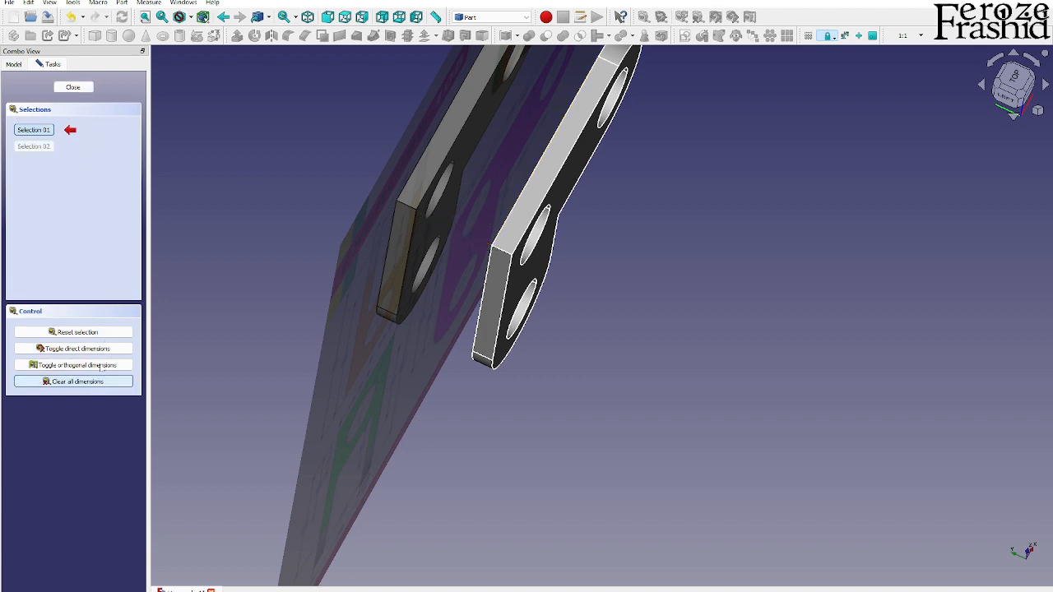
{"action": "left_click", "coordinate": [72, 87]}
Add a cylinder primitive at the origin and view it from the front
{"action": "mouse_move", "coordinate": [465, 292]}
{"action": "middle_mouse_down"}
{"action": "mouse_move", "coordinate": [421, 288]}
{"action": "mouse_move", "coordinate": [550, 369]}
{"action": "mouse_move", "coordinate": [560, 329]}
{"action": "mouse_move", "coordinate": [532, 334]}
{"action": "mouse_move", "coordinate": [738, 228]}
{"action": "mouse_move", "coordinate": [743, 285]}
{"action": "mouse_move", "coordinate": [740, 240]}
{"action": "mouse_move", "coordinate": [717, 311]}
{"action": "middle_mouse_up"}
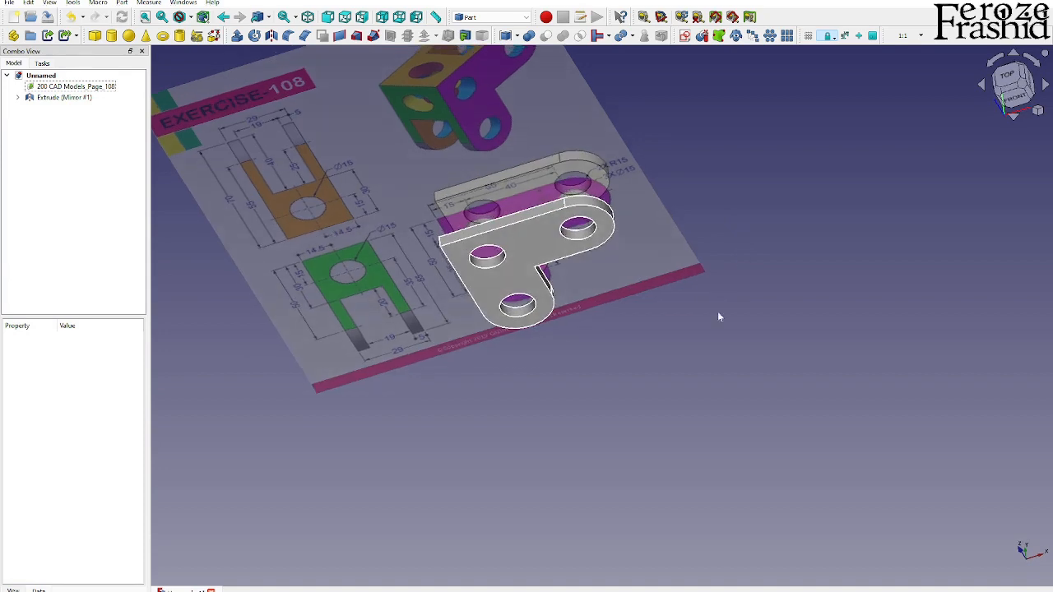
{"action": "scroll", "coordinate": [580, 184], "scroll_direction": "down", "scroll_amount": 2}
{"action": "scroll", "coordinate": [550, 164], "scroll_direction": "up", "scroll_amount": 2}
{"action": "mouse_move", "coordinate": [541, 166]}
{"action": "middle_mouse_down"}
{"action": "mouse_move", "coordinate": [528, 181]}
{"action": "mouse_move", "coordinate": [512, 165]}
{"action": "mouse_move", "coordinate": [511, 186]}
{"action": "middle_mouse_up"}
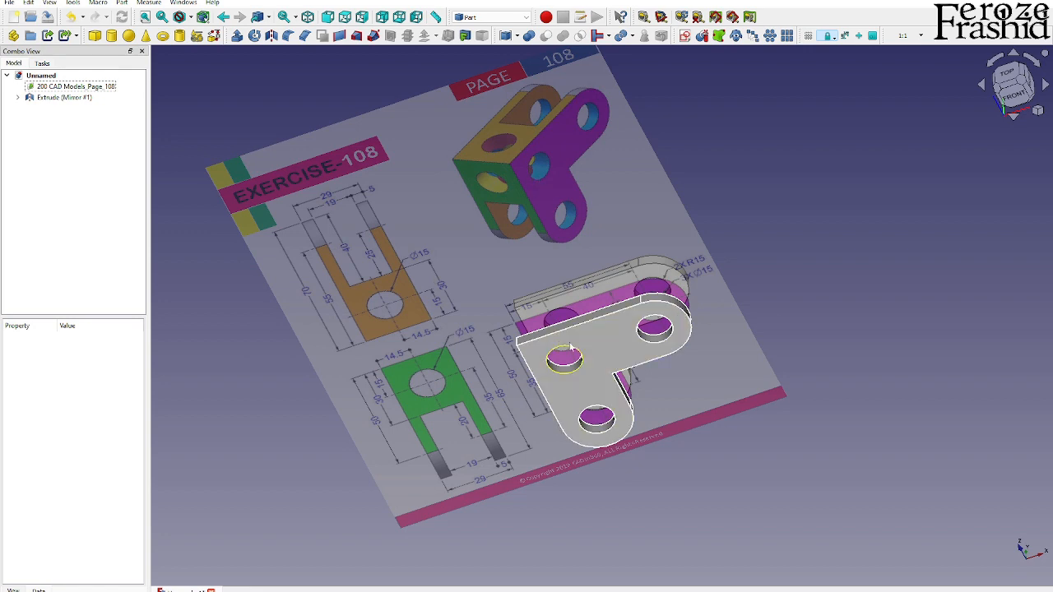
{"action": "middle_click_drag", "start_coordinate": [570, 349], "coordinate": [580, 253]}
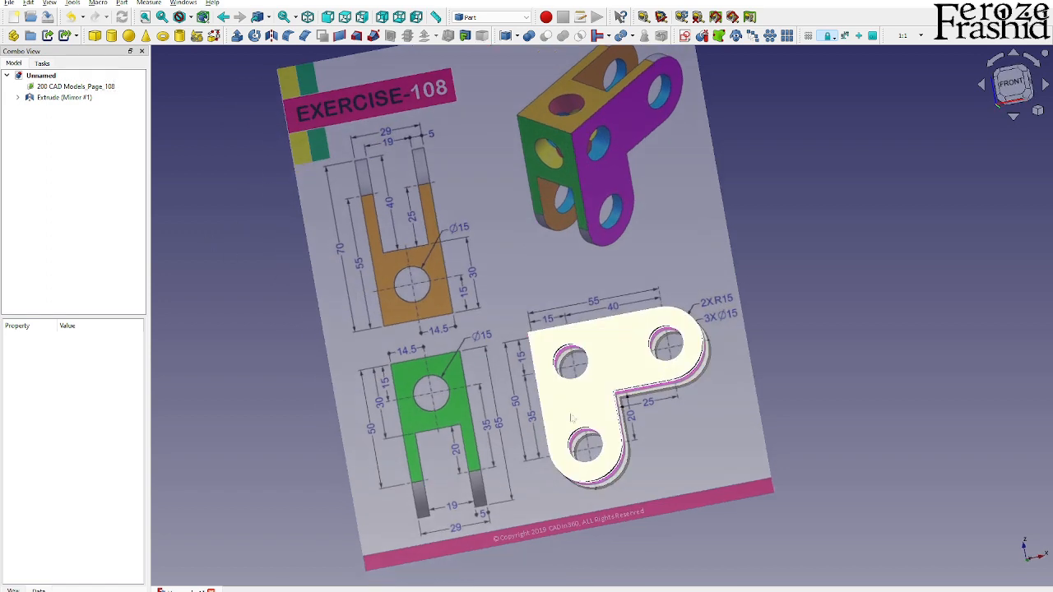
{"action": "left_click", "coordinate": [1014, 84]}
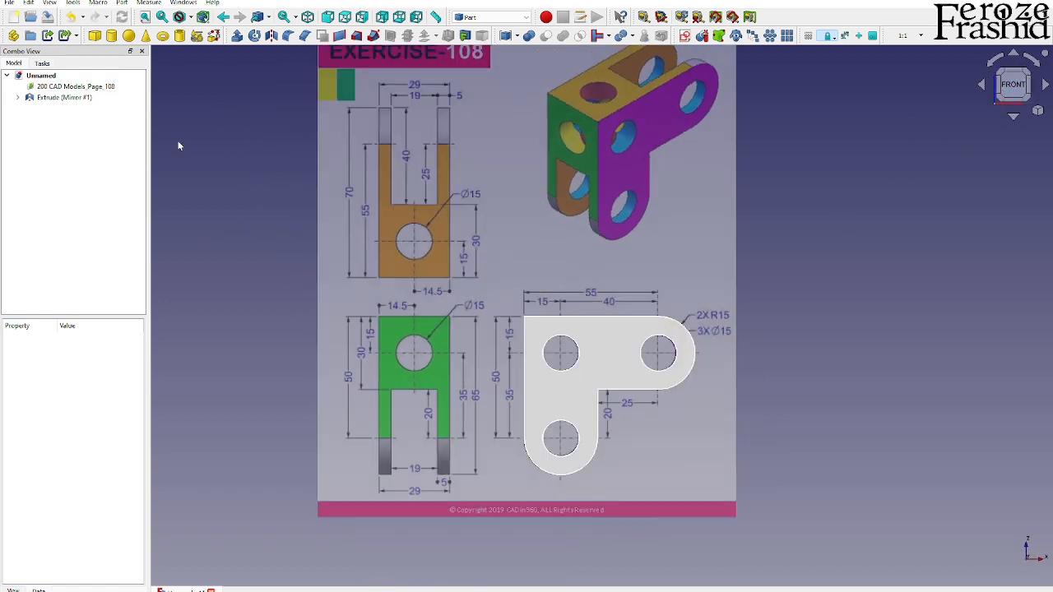
{"action": "left_click", "coordinate": [112, 36]}
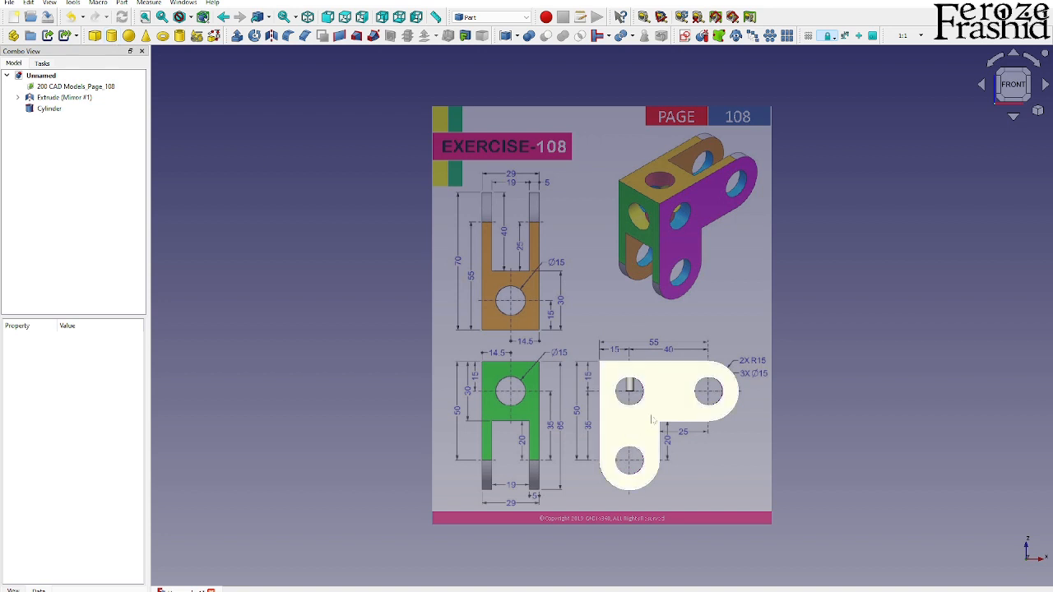
{"action": "scroll", "coordinate": [491, 312], "scroll_direction": "up", "scroll_amount": 3}
Set the cylinder's radius to 7.5 mm and its height to 35 mm
{"action": "left_click", "coordinate": [49, 109]}
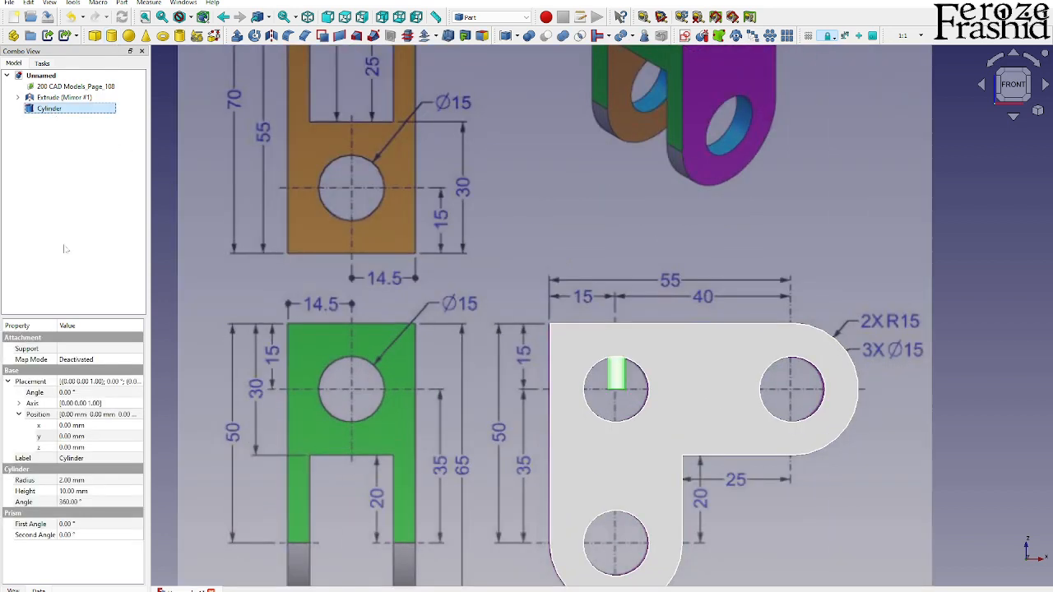
{"action": "left_click", "coordinate": [66, 481]}
{"action": "type", "text": "7.5"}
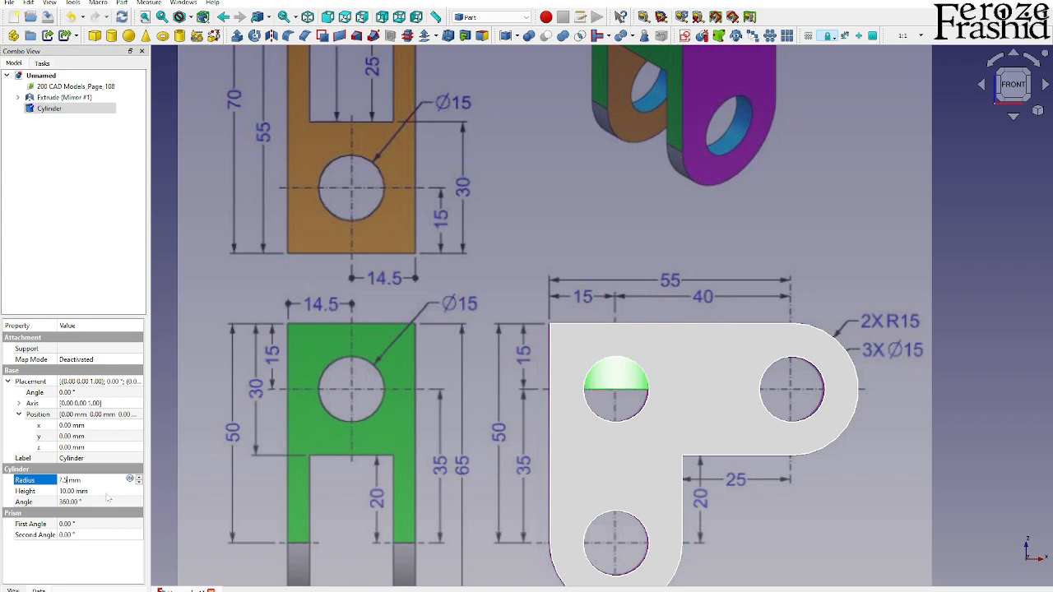
{"action": "key", "text": "Return"}
{"action": "middle_click_drag", "start_coordinate": [483, 301], "coordinate": [433, 393]}
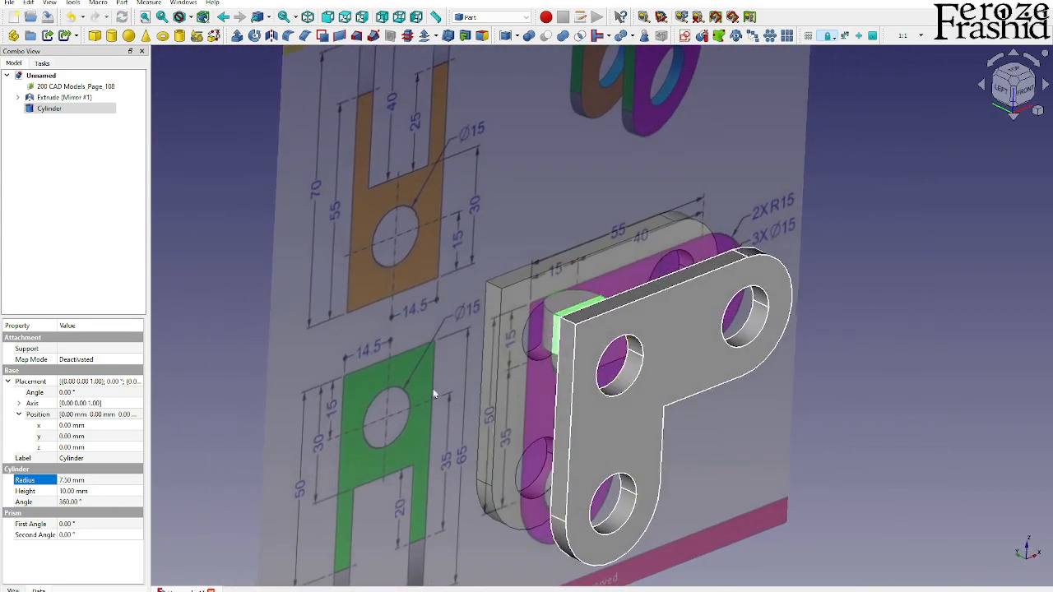
{"action": "left_click", "coordinate": [73, 491]}
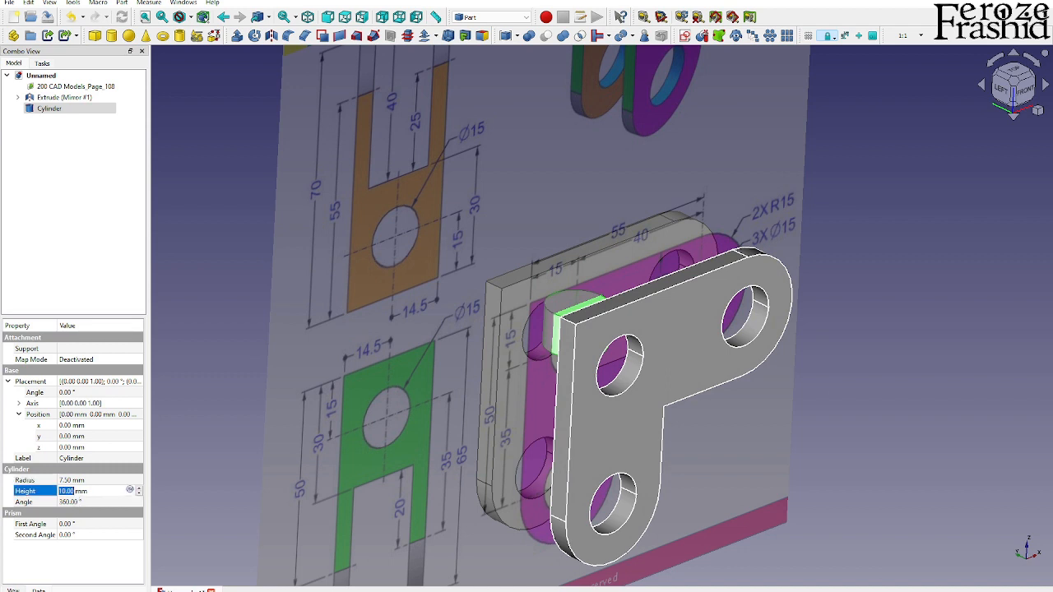
{"action": "type", "text": "35"}
{"action": "key", "text": "Return"}
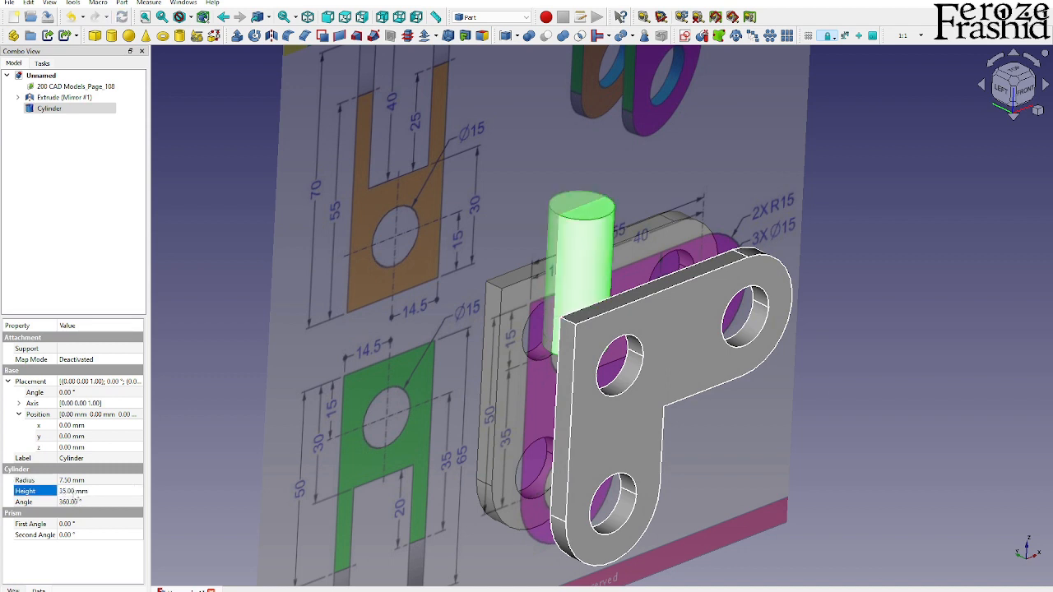
Transform the cylinder by rotating it 90° about the X axis, in line with the plates' corner holes
{"action": "right_click", "coordinate": [71, 110]}
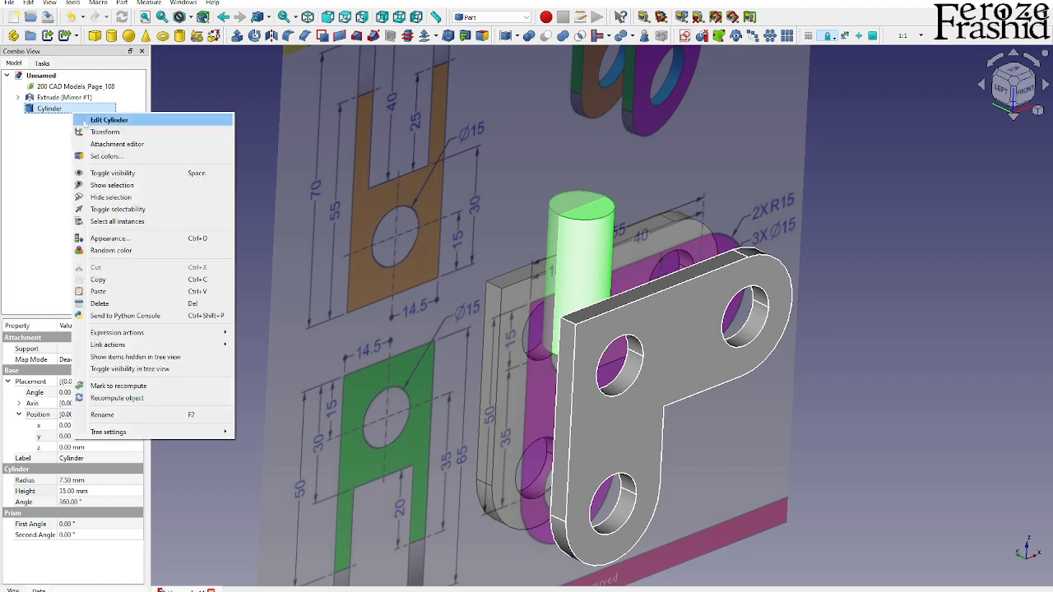
{"action": "left_click", "coordinate": [103, 129]}
{"action": "left_click_drag", "start_coordinate": [524, 251], "coordinate": [630, 299]}
{"action": "scroll", "coordinate": [669, 411], "scroll_direction": "up", "scroll_amount": 3}
{"action": "scroll", "coordinate": [669, 411], "scroll_direction": "down", "scroll_amount": 2}
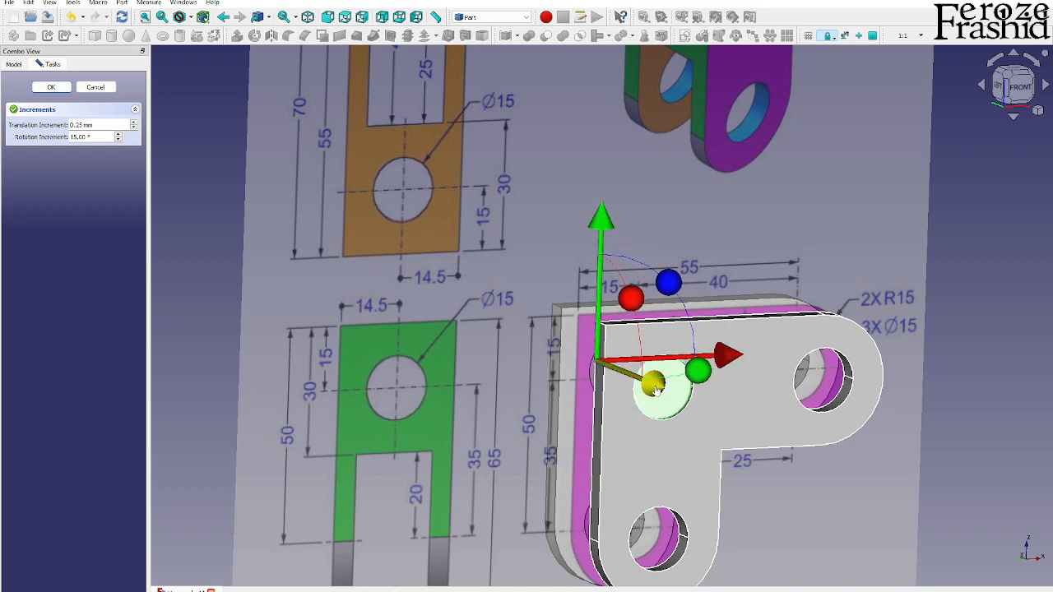
Slide the cylinder along its axis to a Y position of 18.75 mm so it passes through both plates' corner holes
{"action": "middle_click_drag", "start_coordinate": [668, 395], "coordinate": [644, 413]}
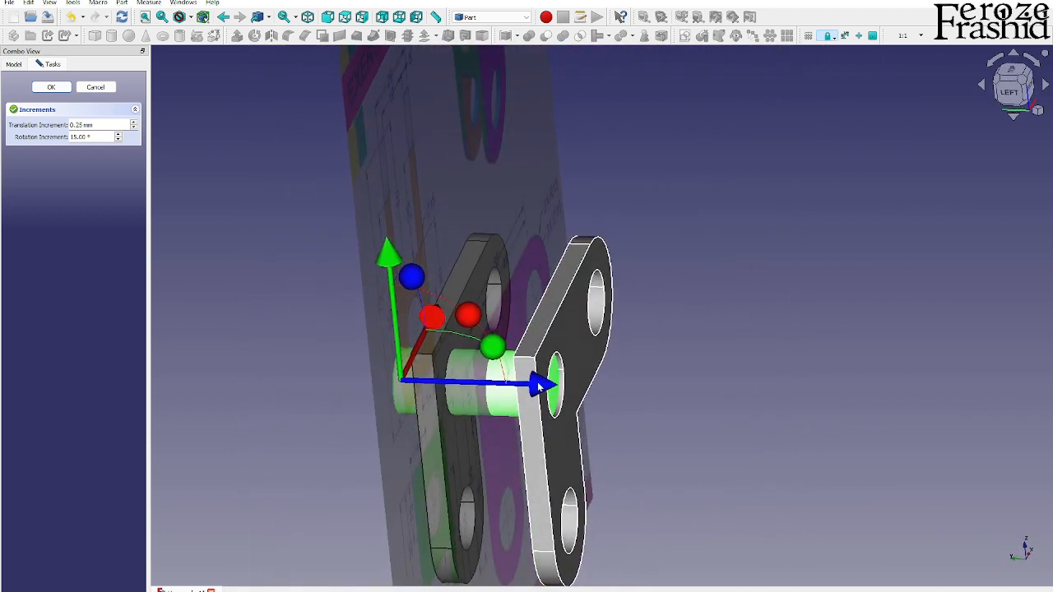
{"action": "left_click_drag", "start_coordinate": [538, 386], "coordinate": [552, 386]}
{"action": "left_click", "coordinate": [51, 87]}
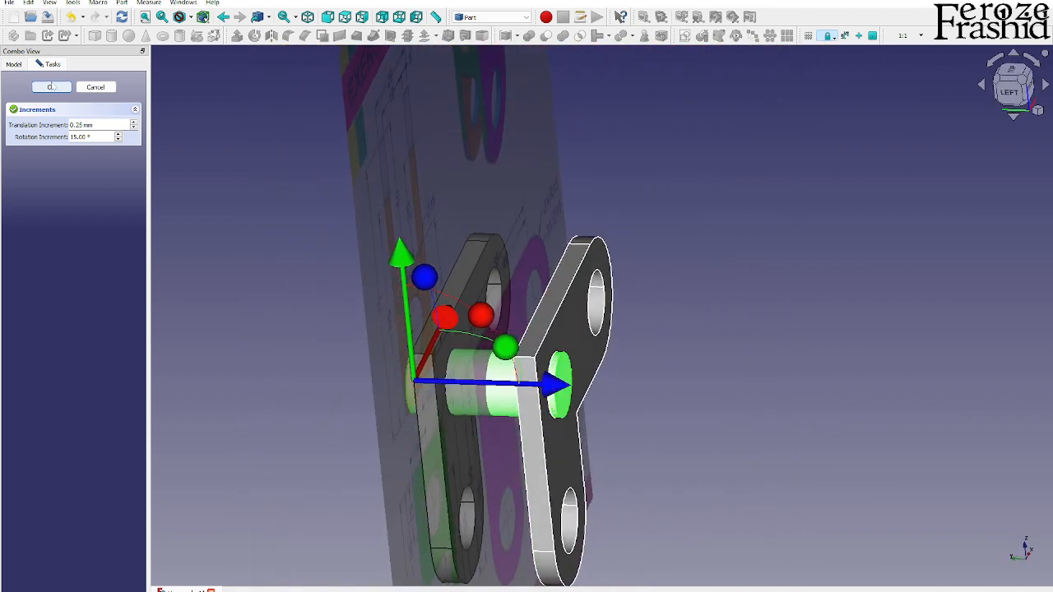
{"action": "left_click", "coordinate": [228, 261]}
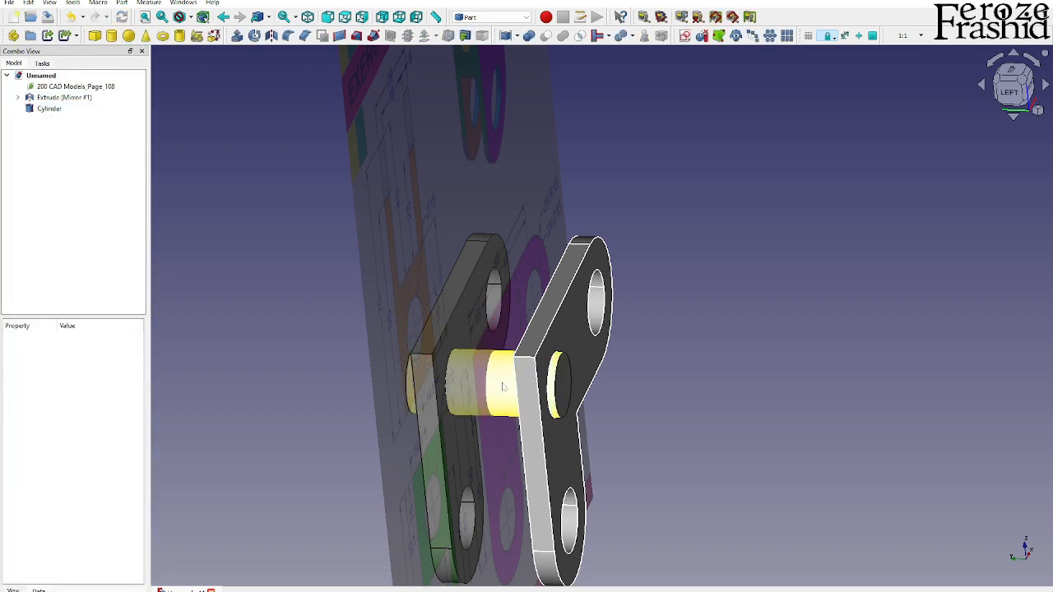
{"action": "left_click", "coordinate": [503, 387]}
{"action": "left_click", "coordinate": [291, 462]}
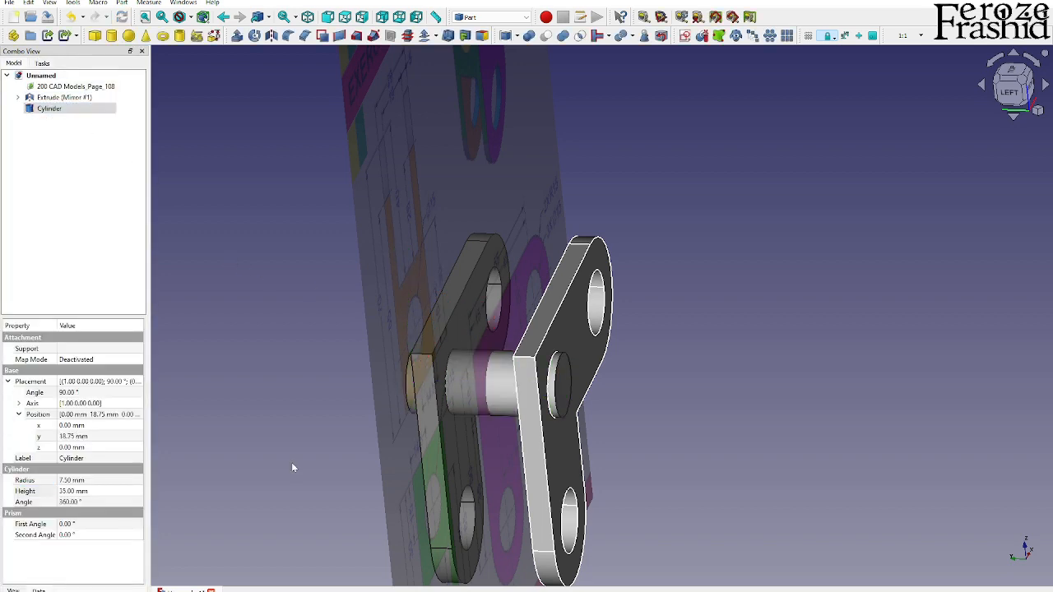
{"action": "left_click", "coordinate": [489, 393]}
{"action": "middle_click_drag", "start_coordinate": [656, 430], "coordinate": [523, 467]}
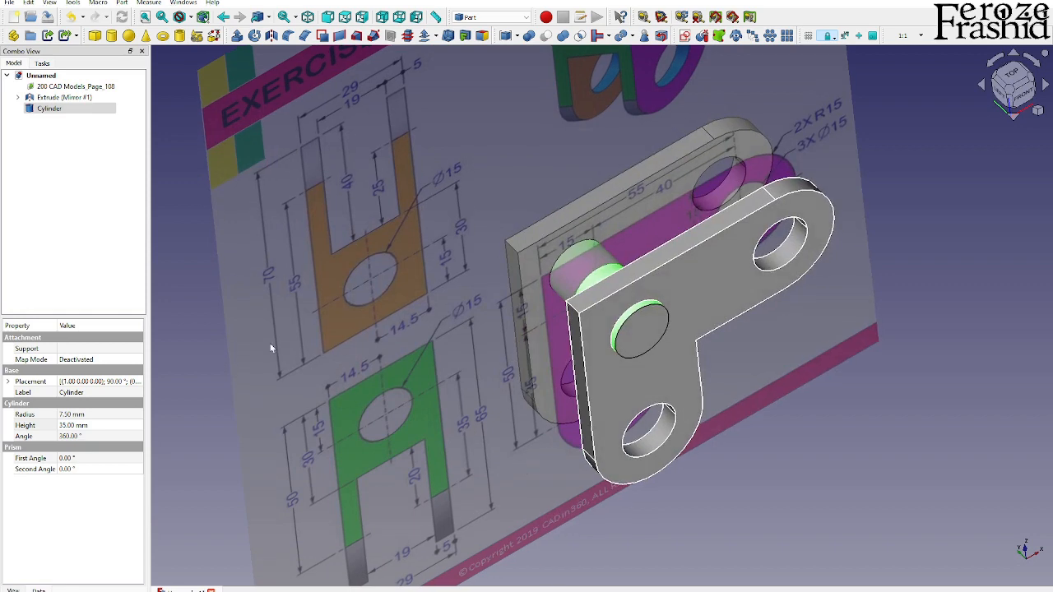
{"action": "left_click", "coordinate": [201, 329]}
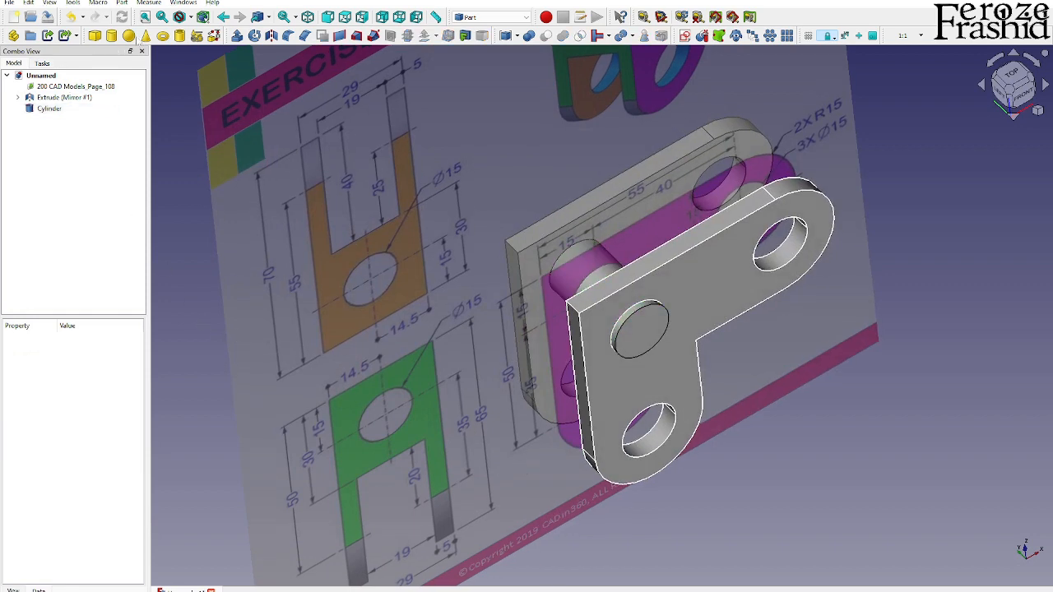
Add a second cylinder primitive and set its radius to 7.5 mm and its height to 35 mm
{"action": "left_click", "coordinate": [112, 36]}
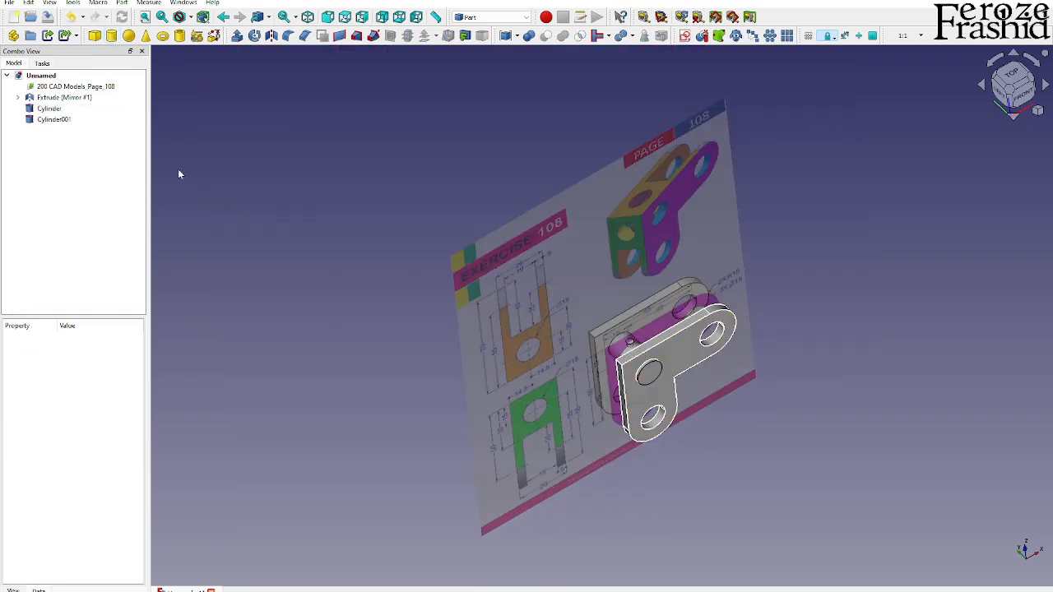
{"action": "left_click", "coordinate": [83, 120]}
{"action": "left_click", "coordinate": [68, 414]}
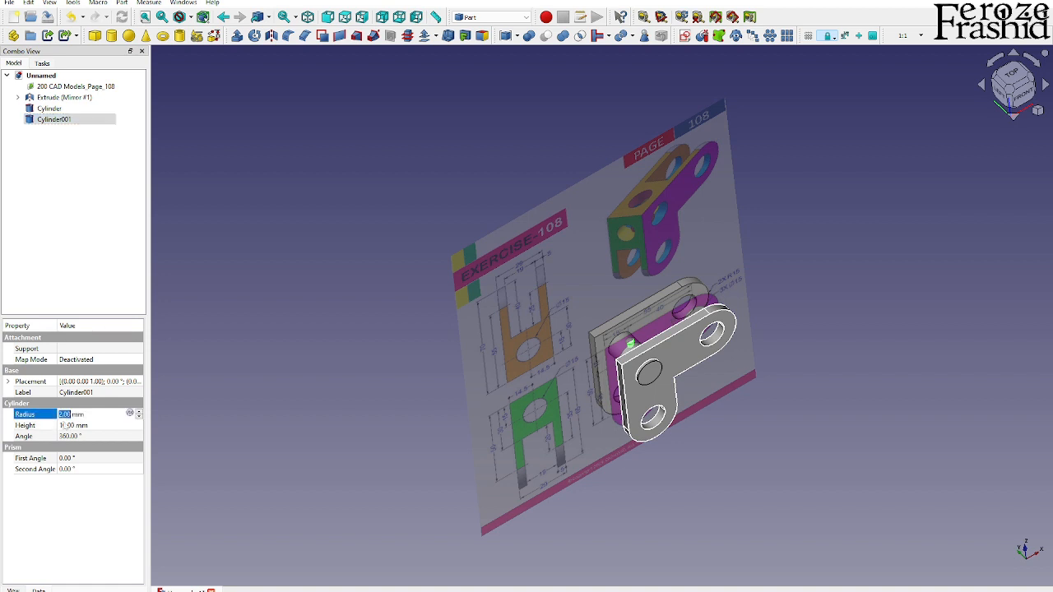
{"action": "type", "text": "7"}
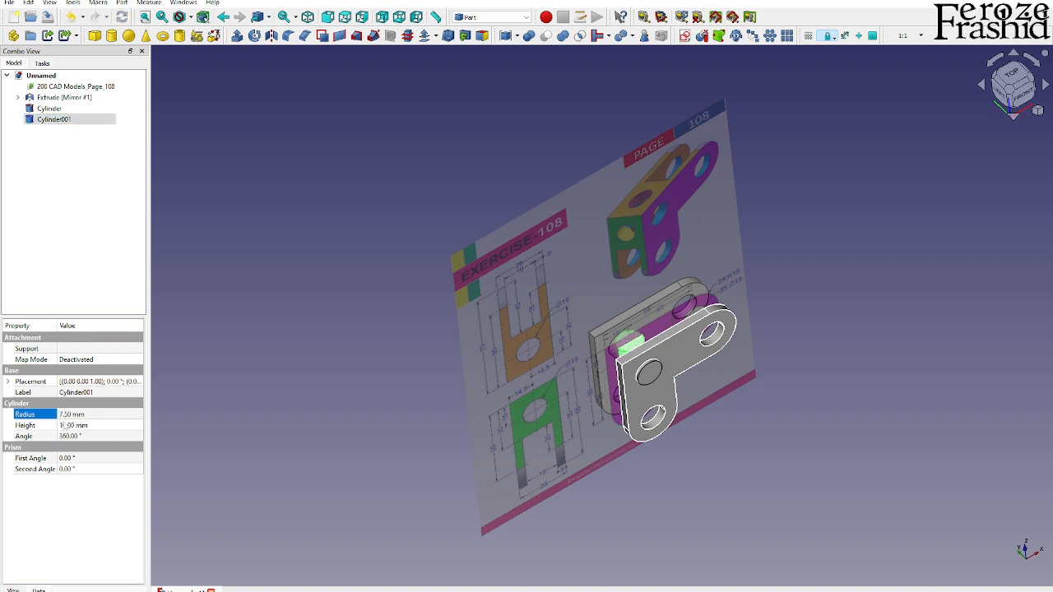
{"action": "left_click", "coordinate": [80, 425]}
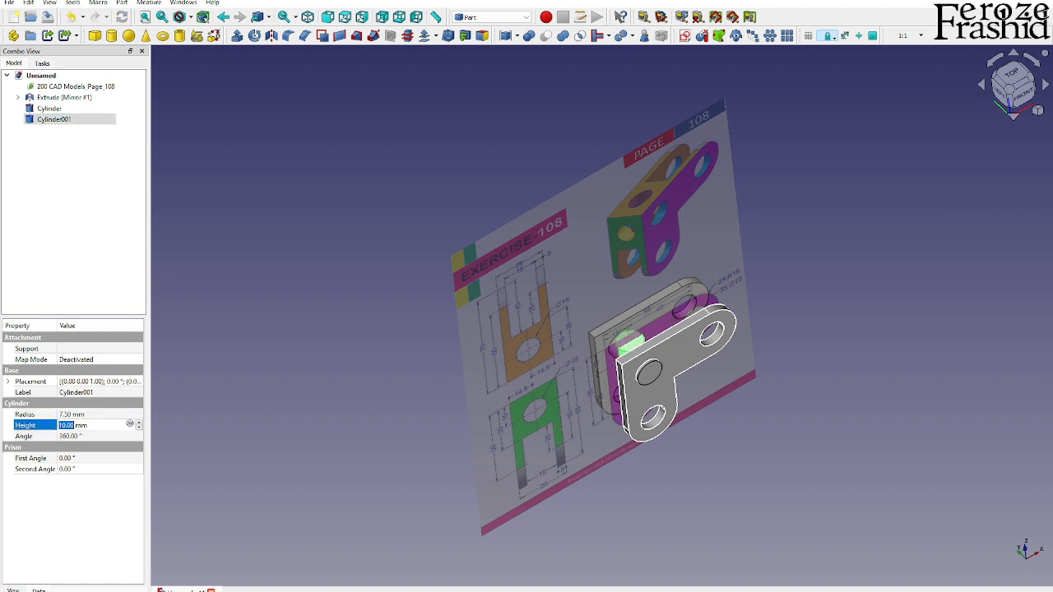
{"action": "type", "text": "35"}
{"action": "key", "text": "Return"}
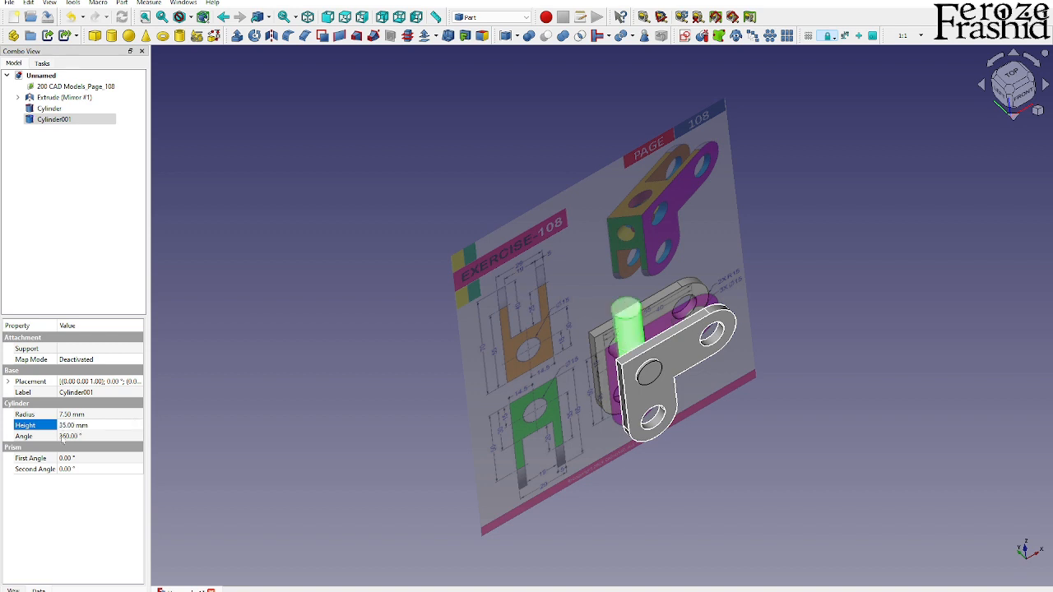
Lower the second, vertical cylinder to a Z position of -16 mm
{"action": "left_click", "coordinate": [8, 382]}
{"action": "left_click", "coordinate": [18, 415]}
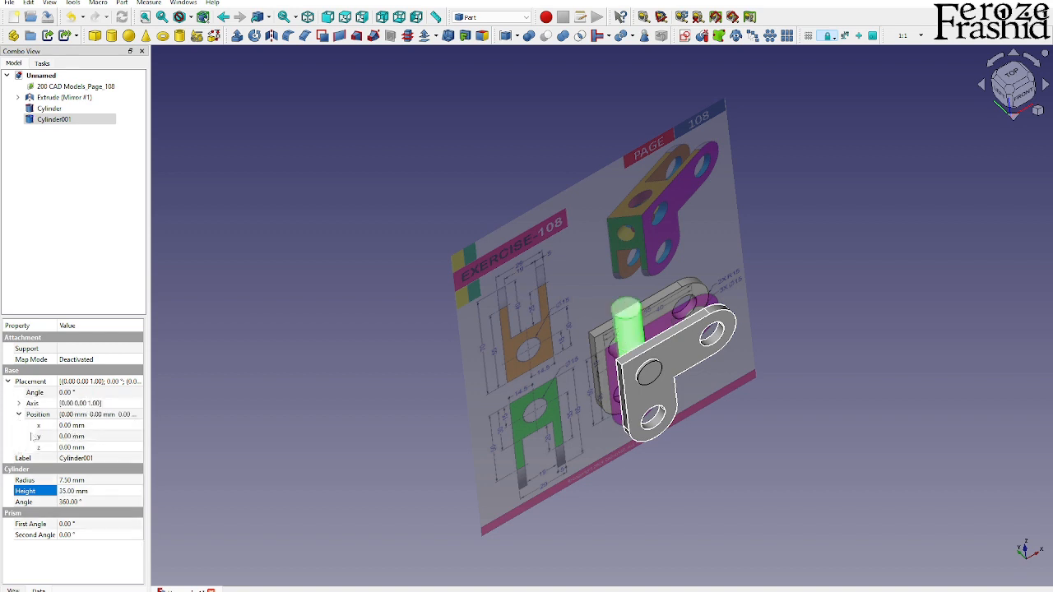
{"action": "left_click", "coordinate": [71, 448]}
{"action": "type", "text": "-"}
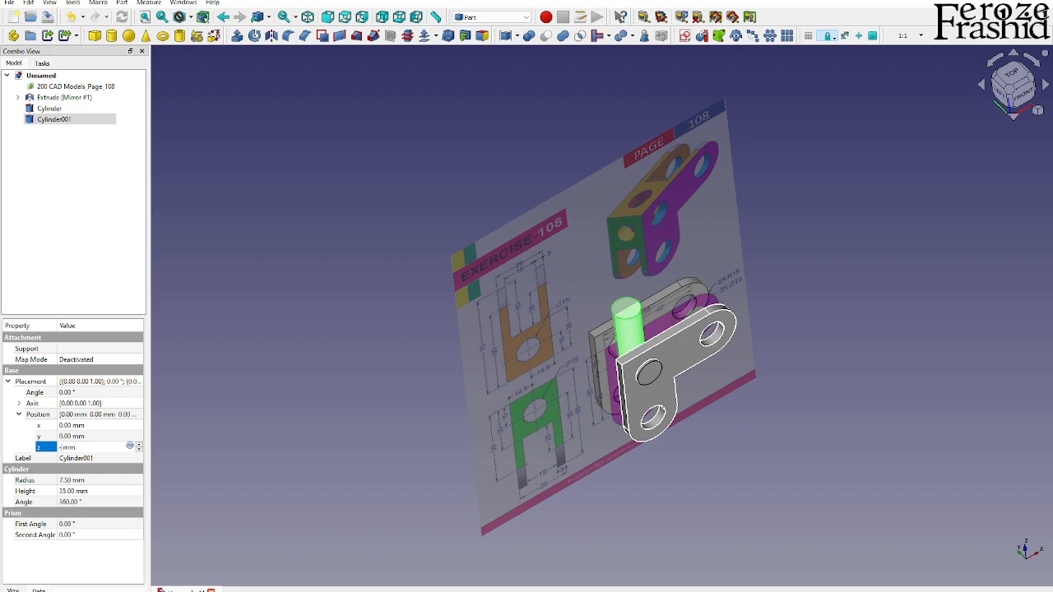
{"action": "type", "text": "16"}
{"action": "left_click", "coordinate": [430, 424]}
{"action": "middle_click_drag", "start_coordinate": [589, 381], "coordinate": [639, 333]}
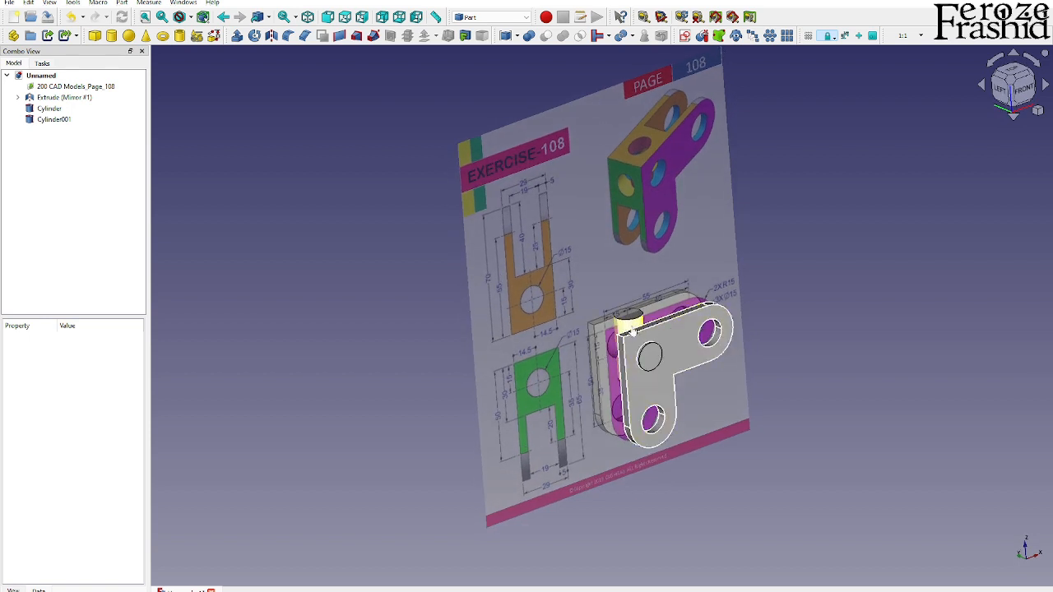
{"action": "left_click", "coordinate": [637, 331]}
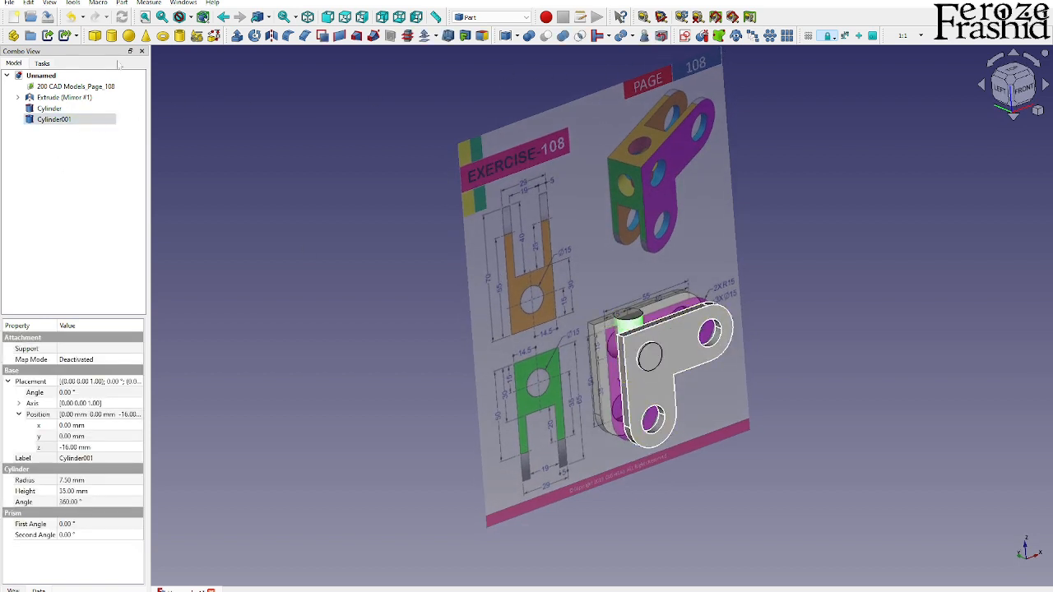
{"action": "left_click", "coordinate": [98, 167]}
Add a third cylinder primitive with a 7.5 mm radius and a 35 mm height
{"action": "left_click", "coordinate": [111, 36]}
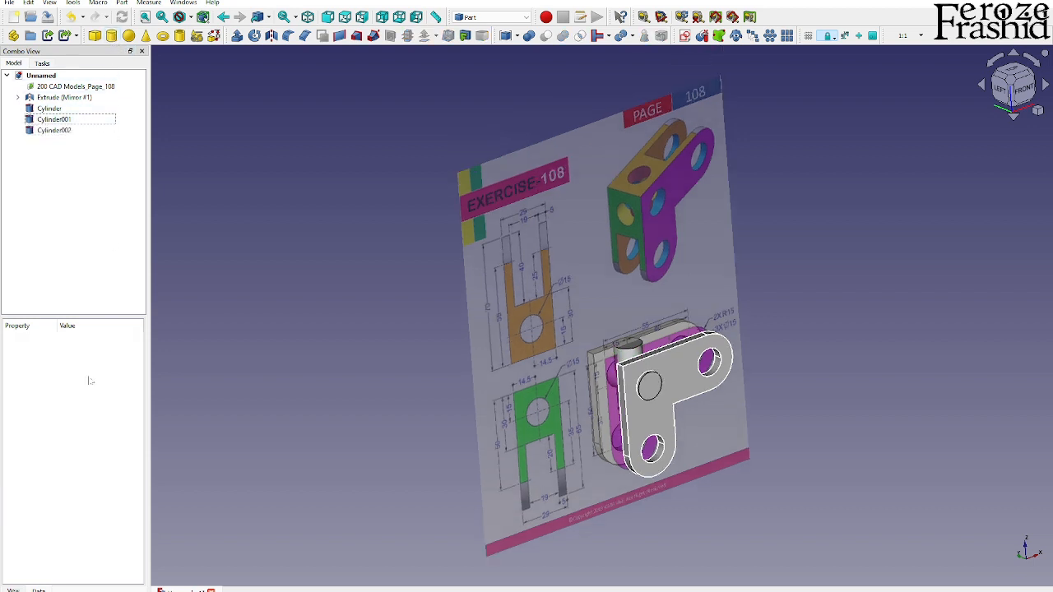
{"action": "left_click", "coordinate": [53, 131]}
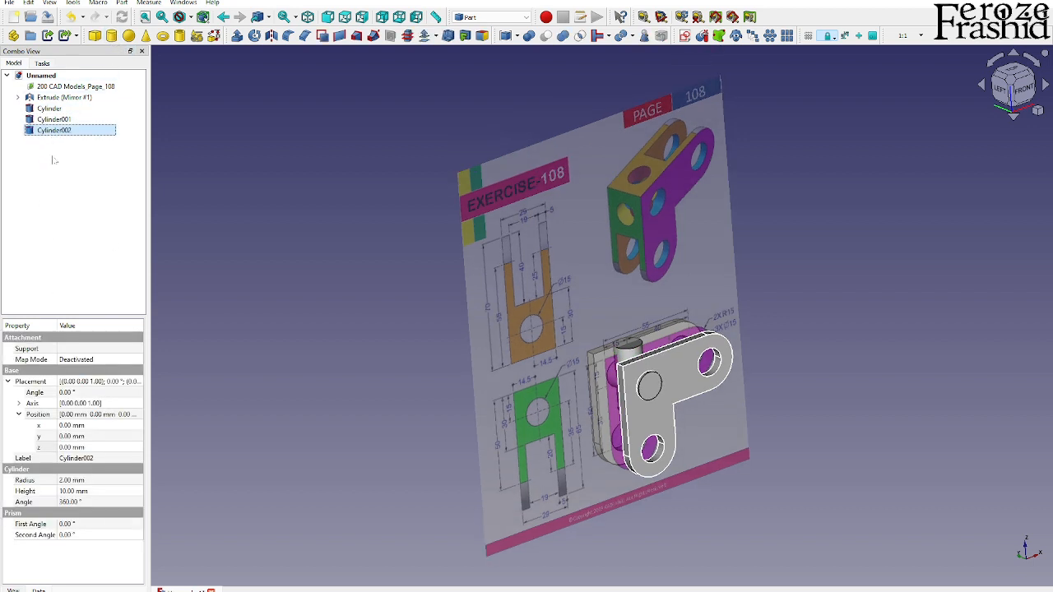
{"action": "left_click", "coordinate": [69, 479]}
{"action": "type", "text": "7"}
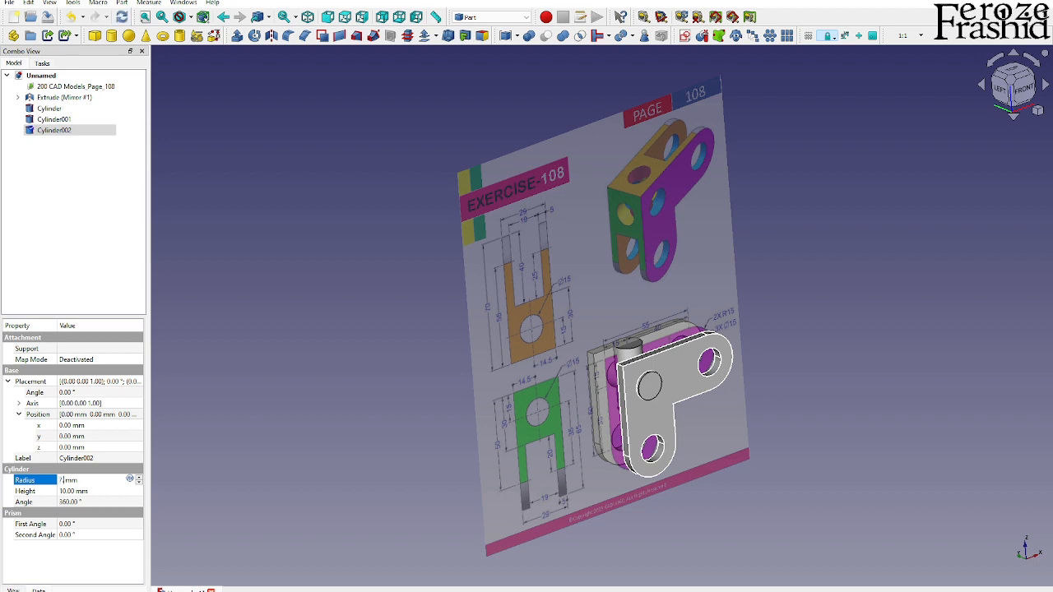
{"action": "type", "text": ".5"}
{"action": "key", "text": "Return"}
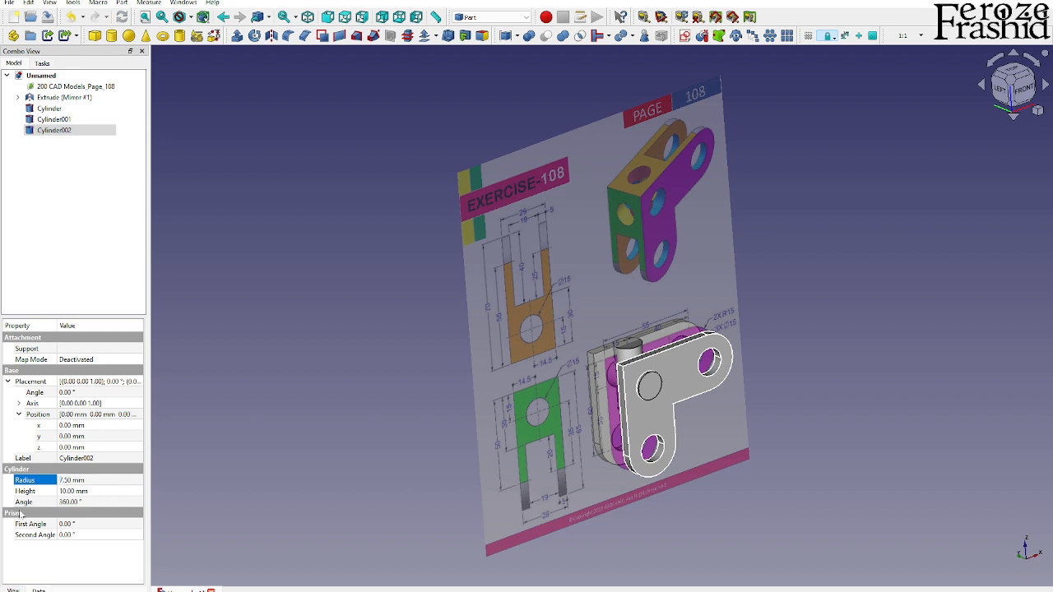
{"action": "left_click", "coordinate": [69, 491]}
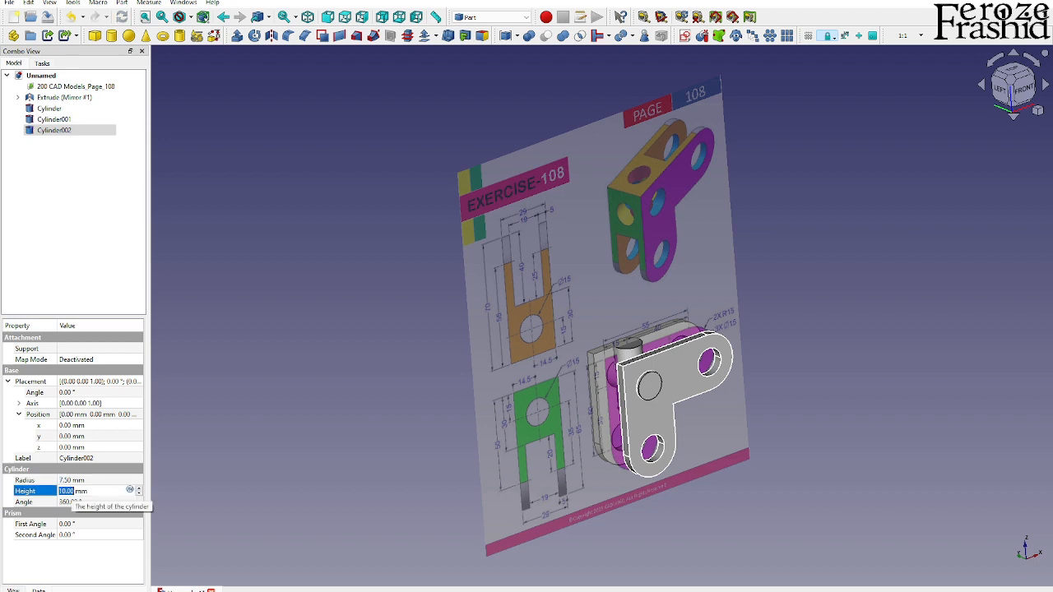
{"action": "type", "text": "30"}
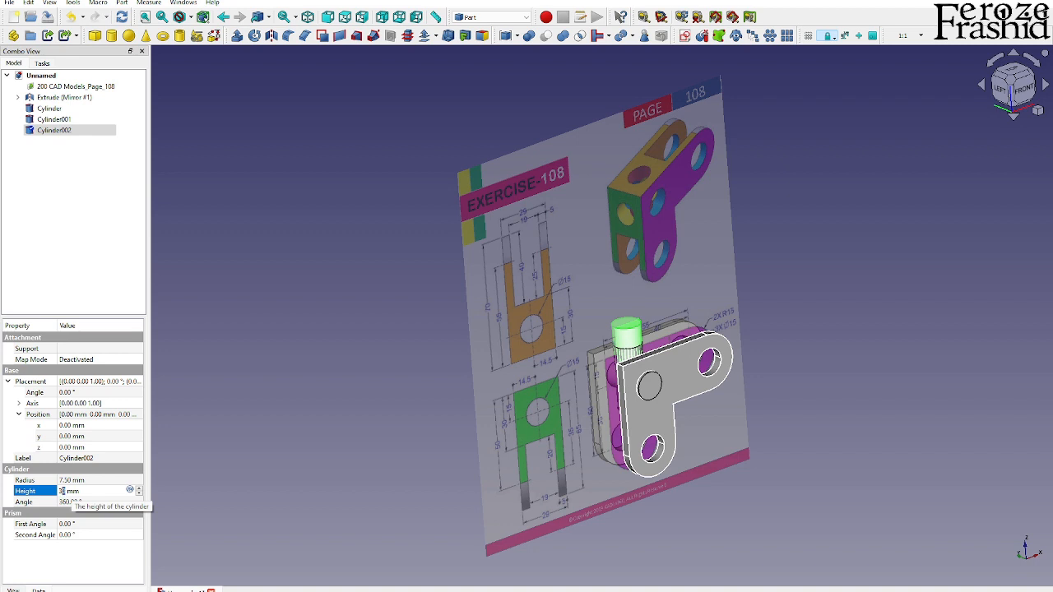
{"action": "key", "text": "BackSpace"}
{"action": "type", "text": "5"}
{"action": "key", "text": "Return"}
Transform the third cylinder by rotating it 90° about the Y axis and sliding it along its axis in the negative X direction
{"action": "mouse_move", "coordinate": [462, 375]}
{"action": "middle_mouse_down"}
{"action": "mouse_move", "coordinate": [475, 416]}
{"action": "mouse_move", "coordinate": [461, 395]}
{"action": "middle_mouse_up"}
{"action": "right_click", "coordinate": [72, 132]}
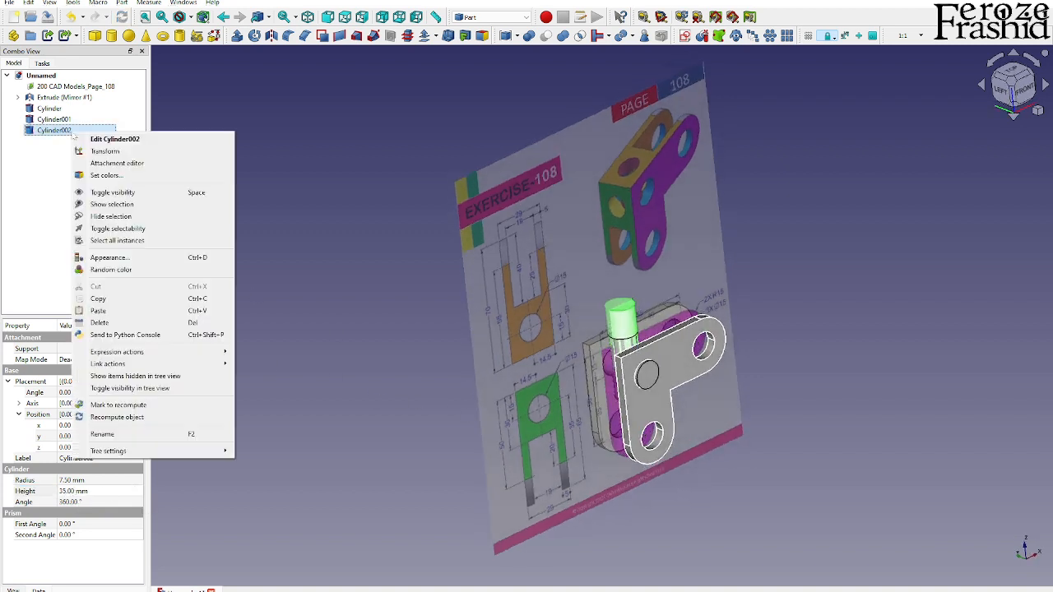
{"action": "left_click", "coordinate": [115, 150]}
{"action": "mouse_move", "coordinate": [613, 254]}
{"action": "middle_mouse_down"}
{"action": "mouse_move", "coordinate": [623, 394]}
{"action": "mouse_move", "coordinate": [614, 358]}
{"action": "middle_mouse_up"}
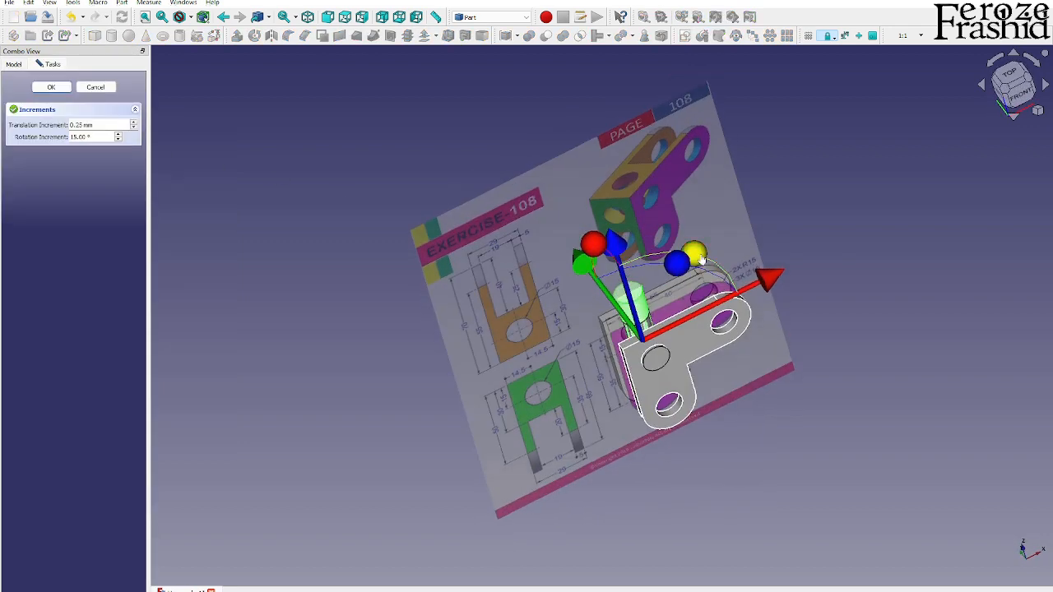
{"action": "left_click_drag", "start_coordinate": [693, 251], "coordinate": [755, 371]}
{"action": "middle_click_drag", "start_coordinate": [718, 354], "coordinate": [738, 301]}
{"action": "left_click_drag", "start_coordinate": [750, 301], "coordinate": [721, 315]}
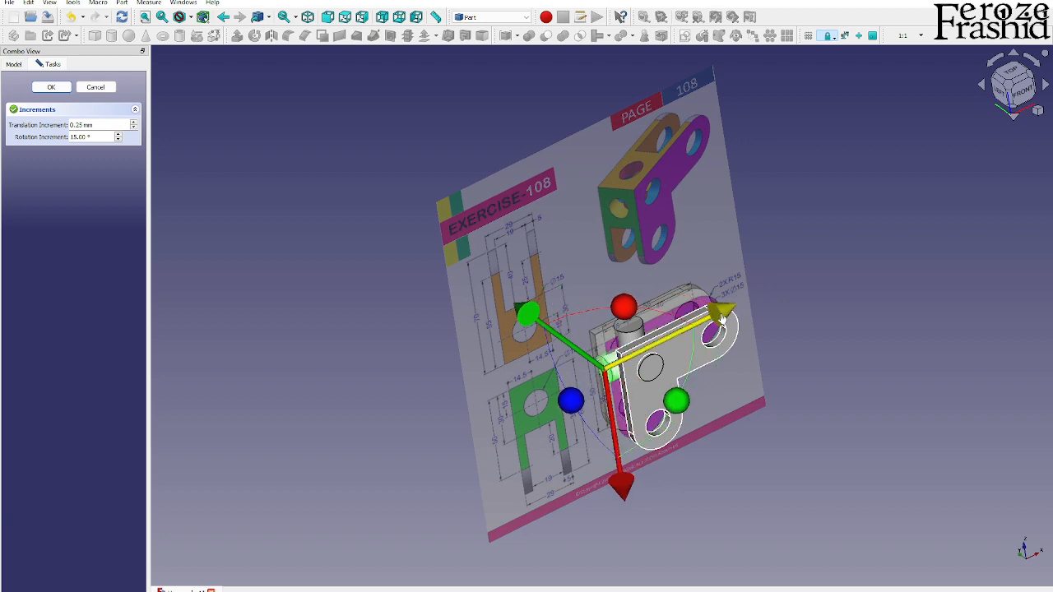
{"action": "middle_click_drag", "start_coordinate": [722, 359], "coordinate": [606, 414]}
{"action": "left_click", "coordinate": [51, 86]}
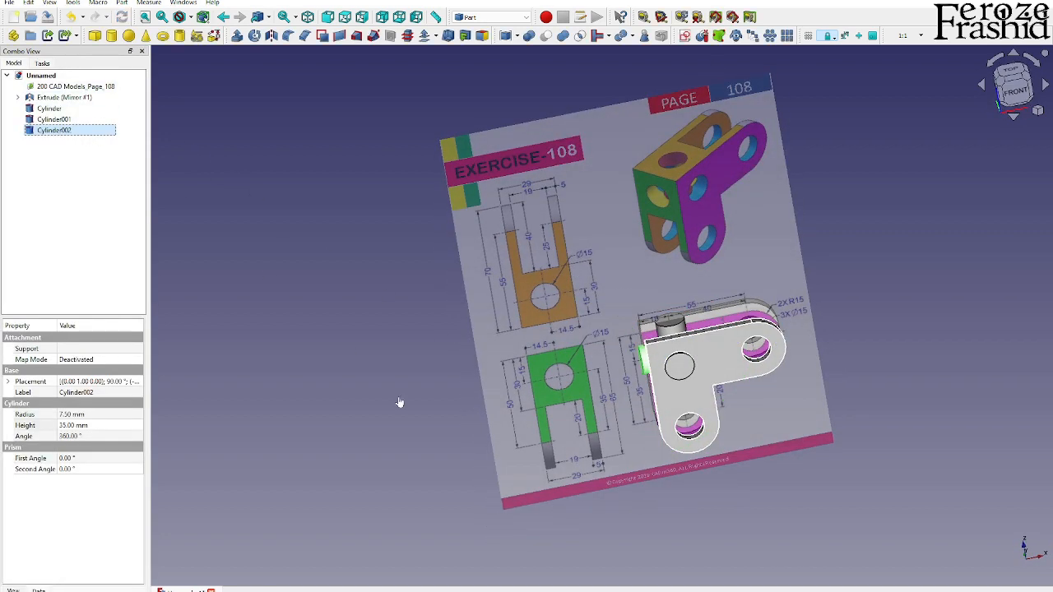
Fuse the three crossing cylinders into one solid and rename it 3Holes
{"action": "scroll", "coordinate": [653, 380], "scroll_direction": "up", "scroll_amount": 5}
{"action": "middle_click_drag", "start_coordinate": [653, 380], "coordinate": [670, 428]}
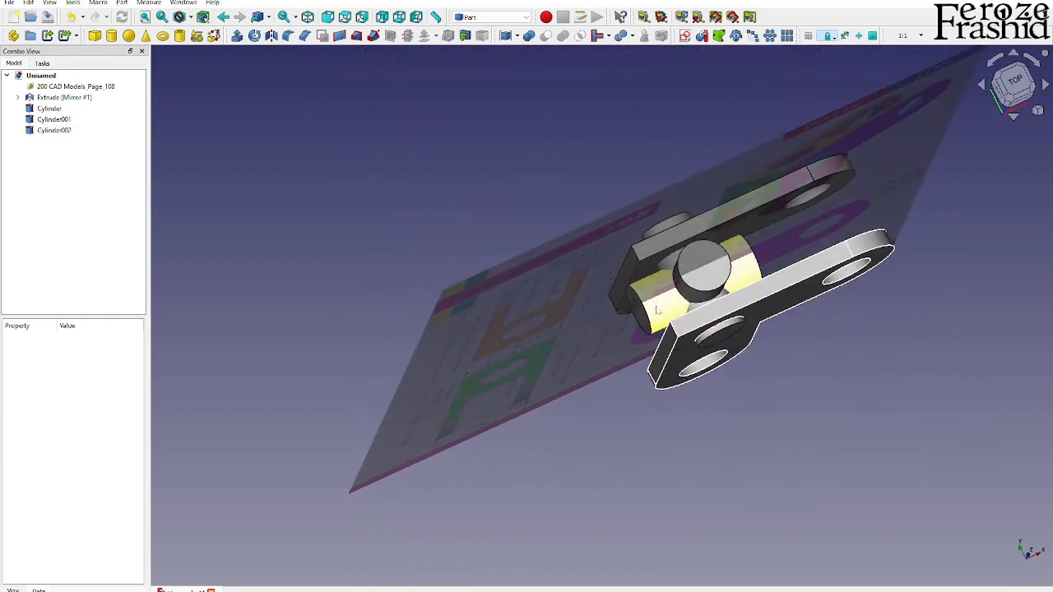
{"action": "left_click", "coordinate": [668, 279]}
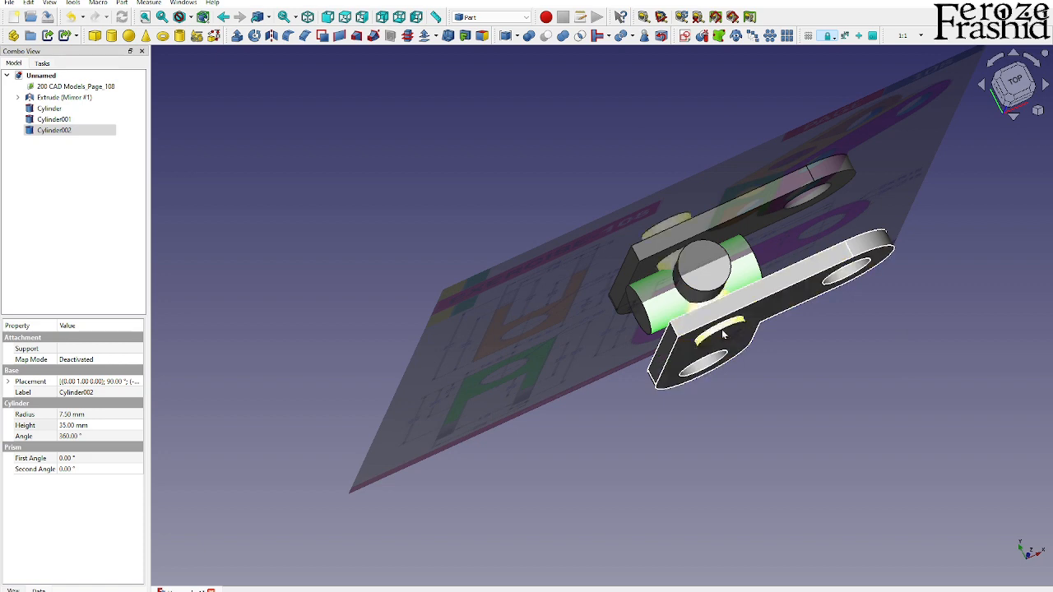
{"action": "left_click", "coordinate": [713, 279], "text": "ctrl"}
{"action": "left_click", "coordinate": [678, 262], "text": "ctrl"}
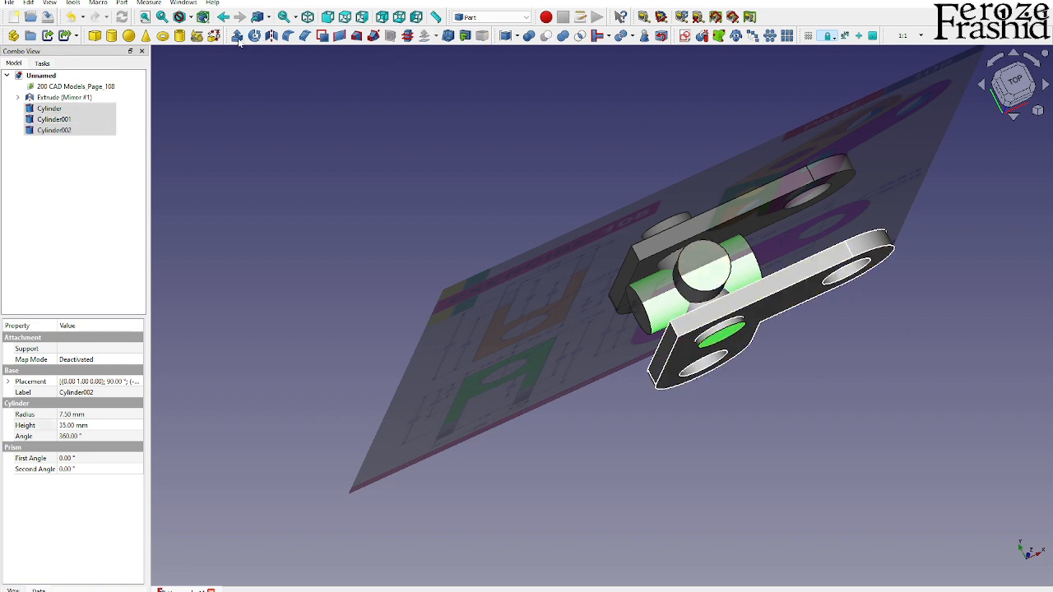
{"action": "left_click", "coordinate": [563, 36]}
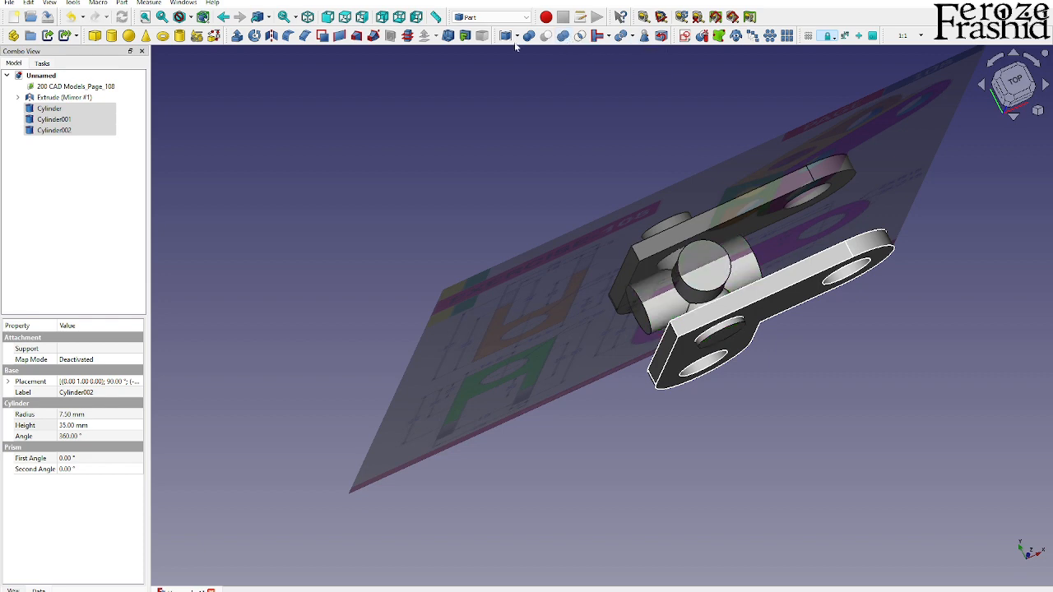
{"action": "key", "text": "F2"}
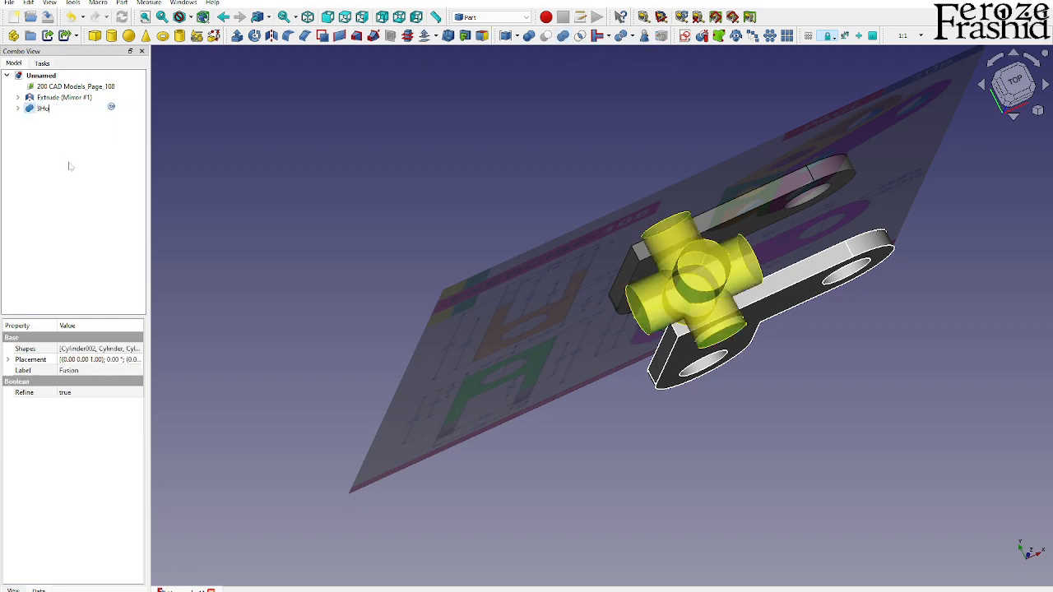
{"action": "type", "text": "3Holes"}
{"action": "key", "text": "Return"}
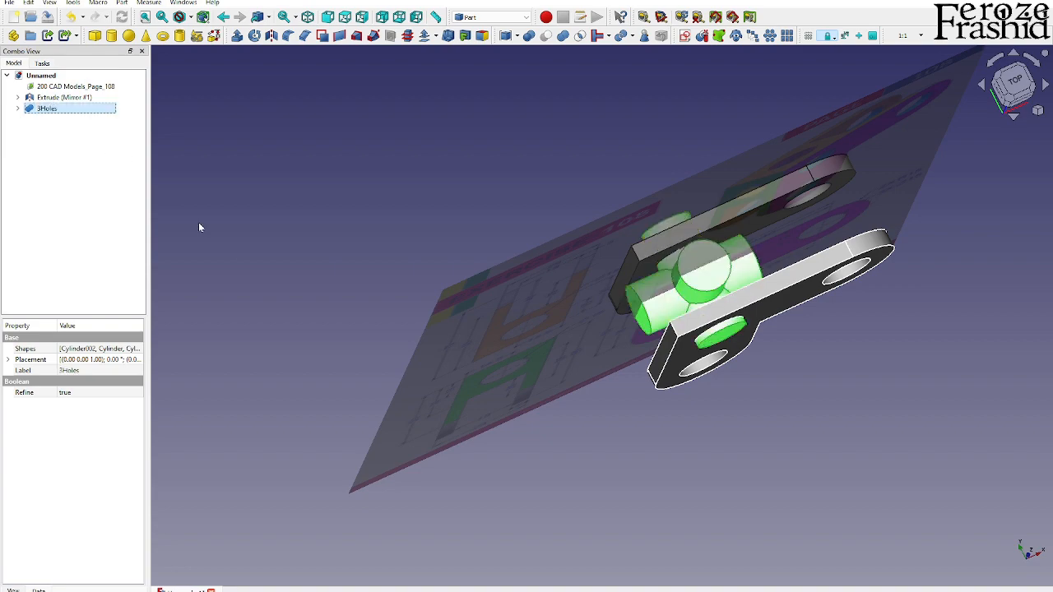
Hide the 3Holes fusion so only the two side plates and the reference drawing are displayed
{"action": "left_click", "coordinate": [289, 281]}
{"action": "mouse_move", "coordinate": [580, 401]}
{"action": "middle_mouse_down"}
{"action": "mouse_move", "coordinate": [588, 381]}
{"action": "mouse_move", "coordinate": [543, 352]}
{"action": "mouse_move", "coordinate": [616, 395]}
{"action": "mouse_move", "coordinate": [580, 364]}
{"action": "middle_mouse_up"}
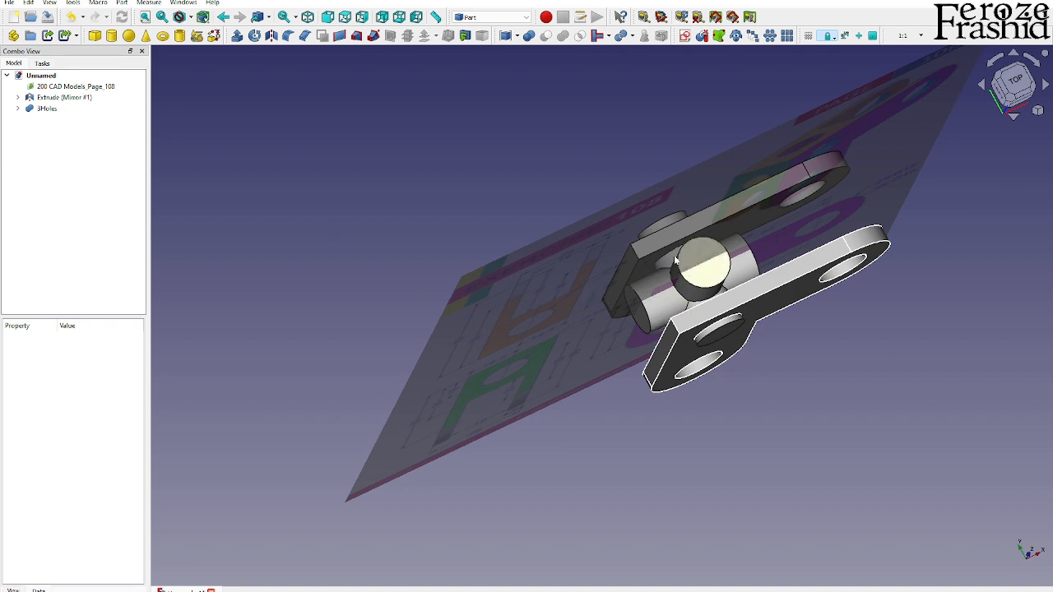
{"action": "middle_click_drag", "start_coordinate": [505, 289], "coordinate": [540, 308]}
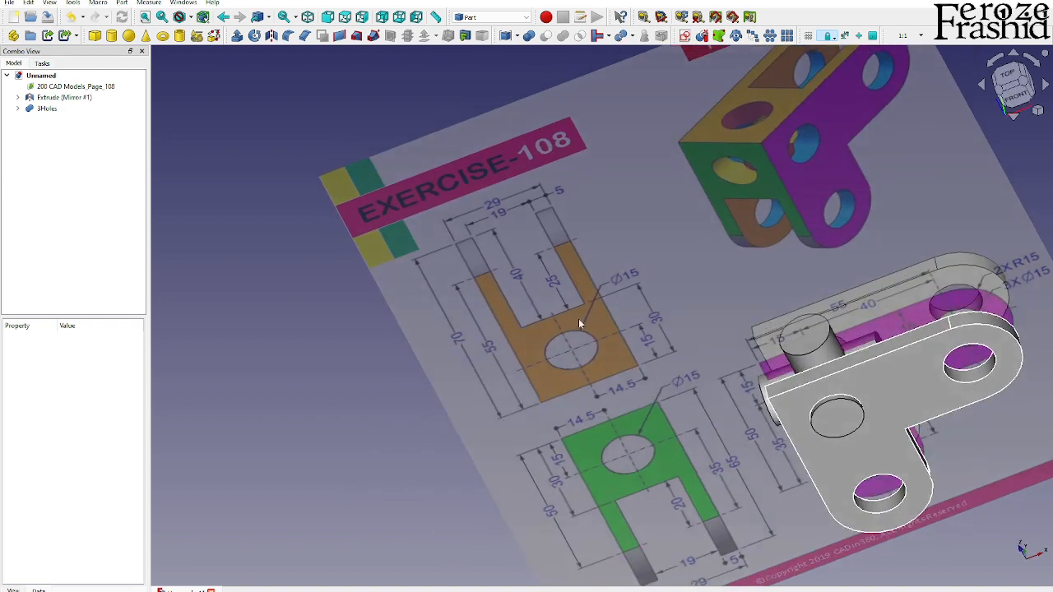
{"action": "middle_click_drag", "start_coordinate": [579, 336], "coordinate": [662, 370]}
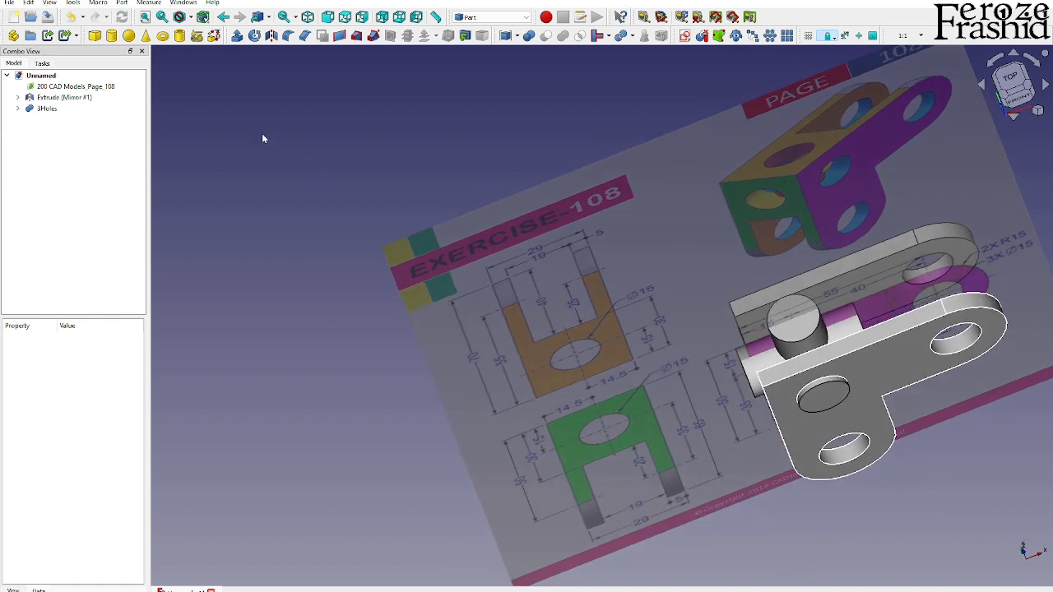
{"action": "left_click", "coordinate": [49, 111]}
{"action": "key", "text": "space"}
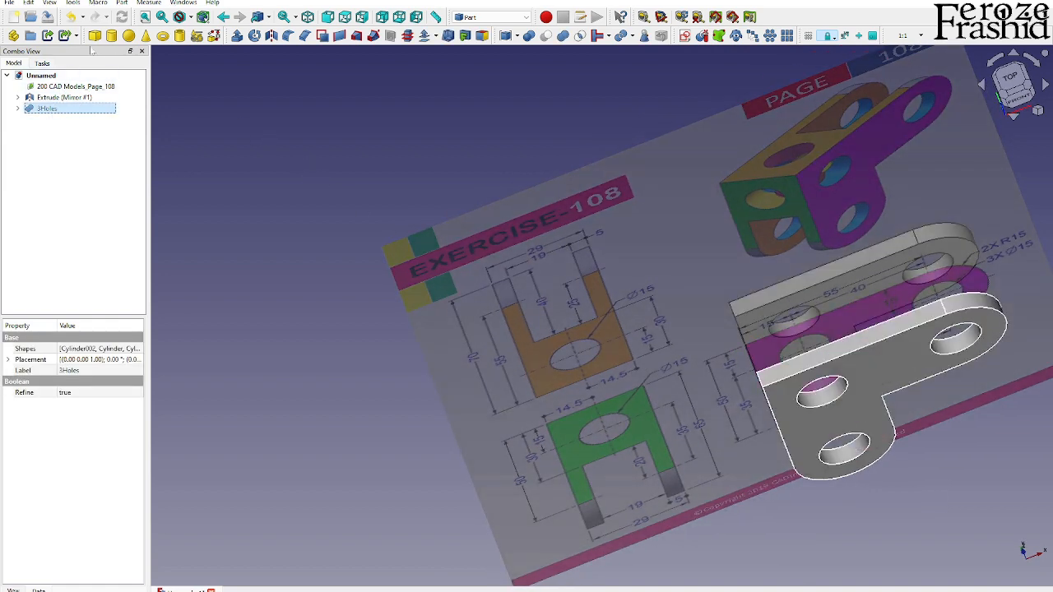
Add a cube primitive between the side plates and set its width to 19 mm
{"action": "scroll", "coordinate": [441, 332], "scroll_direction": "down", "scroll_amount": 3}
{"action": "left_click", "coordinate": [95, 36]}
{"action": "mouse_move", "coordinate": [702, 365]}
{"action": "middle_mouse_down"}
{"action": "mouse_move", "coordinate": [722, 388]}
{"action": "mouse_move", "coordinate": [693, 353]}
{"action": "mouse_move", "coordinate": [676, 365]}
{"action": "mouse_move", "coordinate": [740, 437]}
{"action": "mouse_move", "coordinate": [706, 391]}
{"action": "middle_mouse_up"}
{"action": "scroll", "coordinate": [676, 370], "scroll_direction": "up", "scroll_amount": 2}
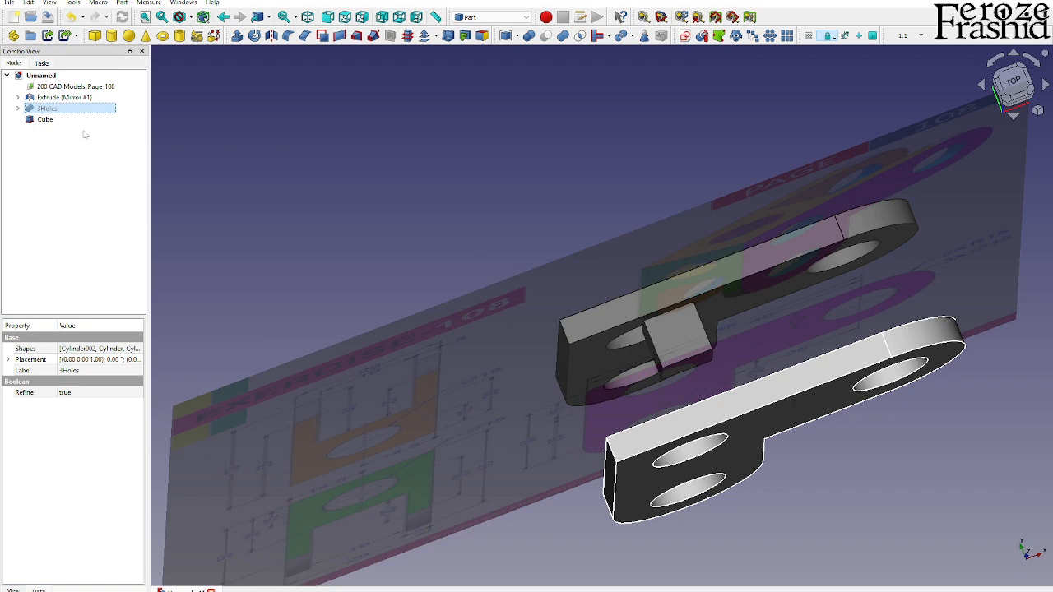
{"action": "left_click", "coordinate": [65, 120]}
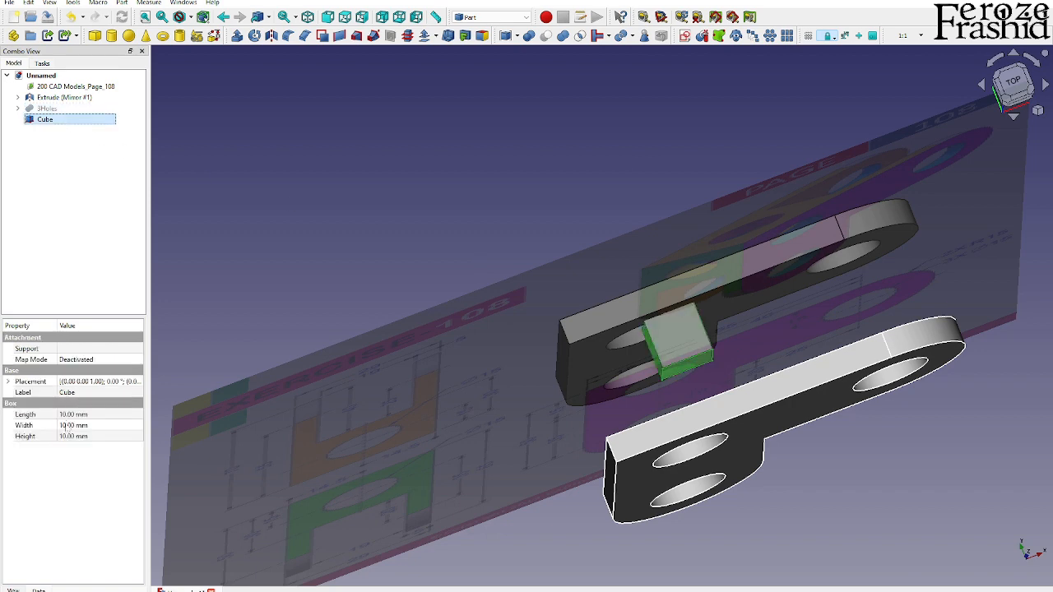
{"action": "left_click", "coordinate": [66, 426]}
{"action": "type", "text": "19"}
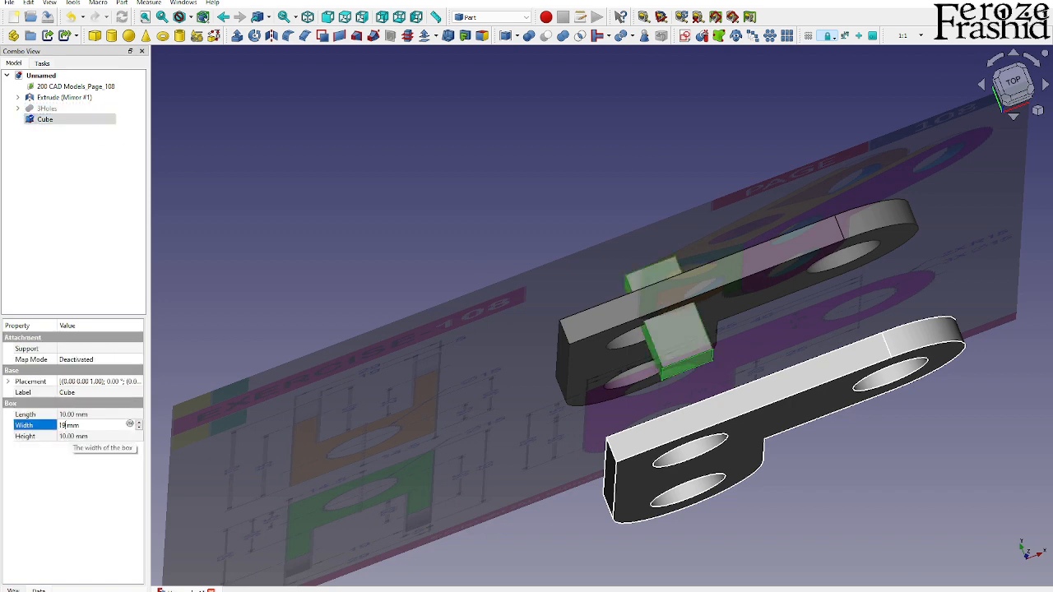
{"action": "key", "text": "Return"}
Set the cube's Y position to -9.5 mm to centre it between the two side plates
{"action": "left_click", "coordinate": [8, 382]}
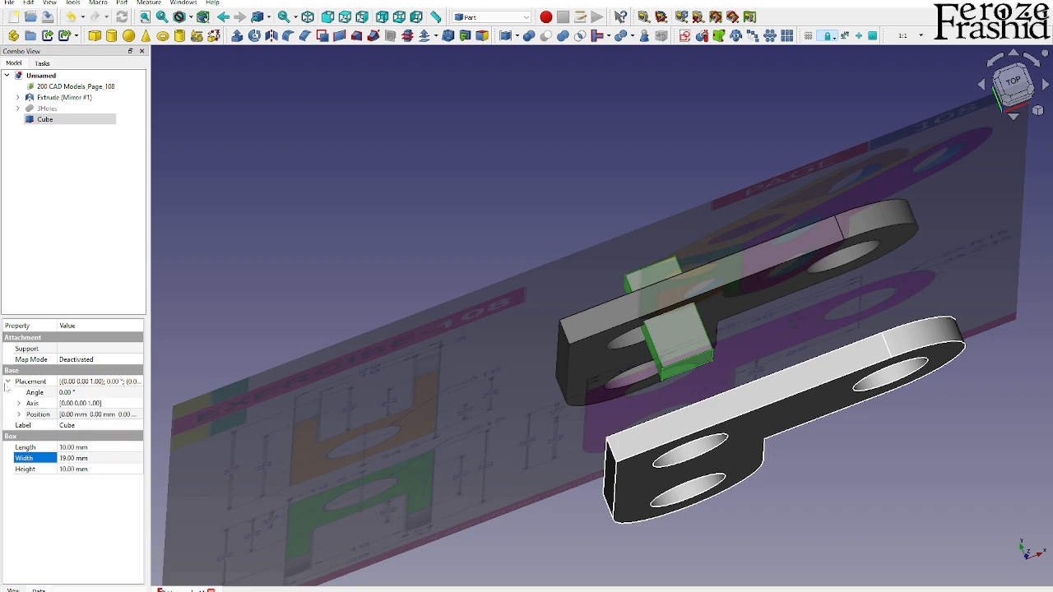
{"action": "left_click", "coordinate": [19, 414]}
{"action": "left_click", "coordinate": [63, 438]}
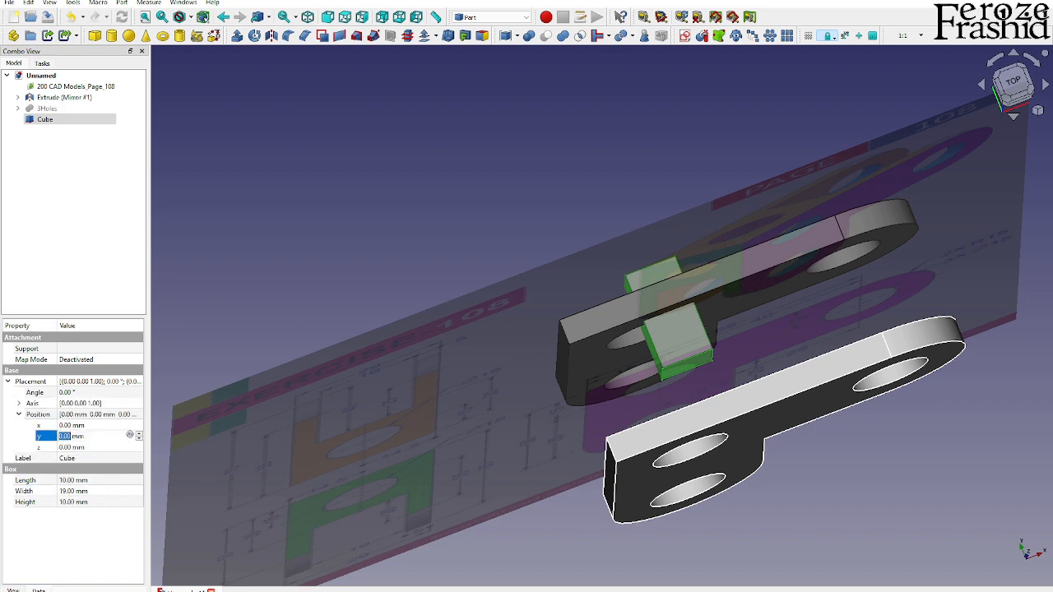
{"action": "type", "text": "-9.5"}
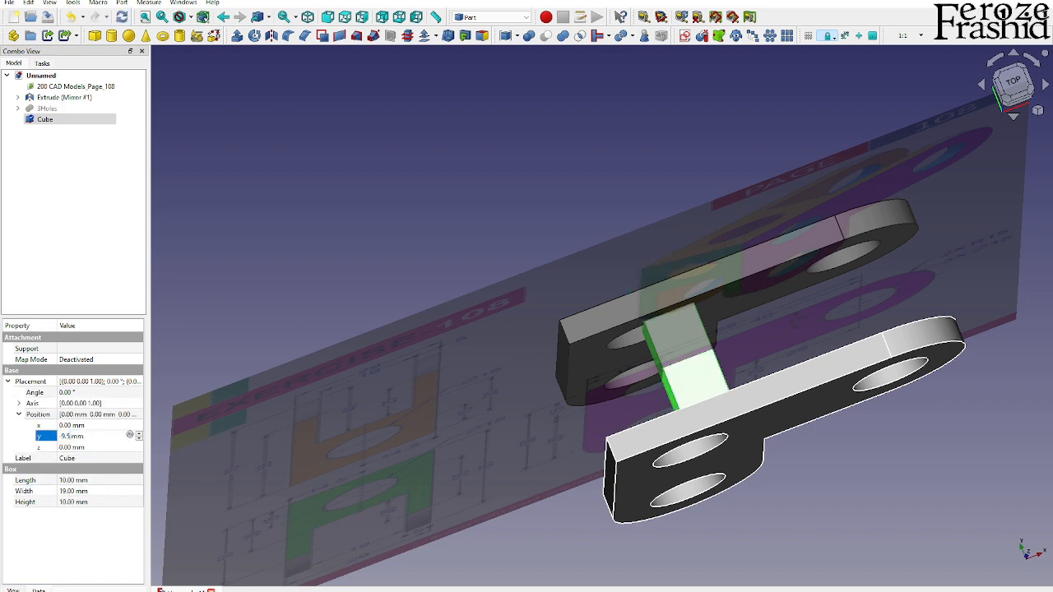
Set the cube's length to 30 mm and its X position to -15 mm
{"action": "key", "text": "Return"}
{"action": "mouse_move", "coordinate": [414, 394]}
{"action": "middle_mouse_down"}
{"action": "mouse_move", "coordinate": [430, 423]}
{"action": "mouse_move", "coordinate": [410, 396]}
{"action": "middle_mouse_up"}
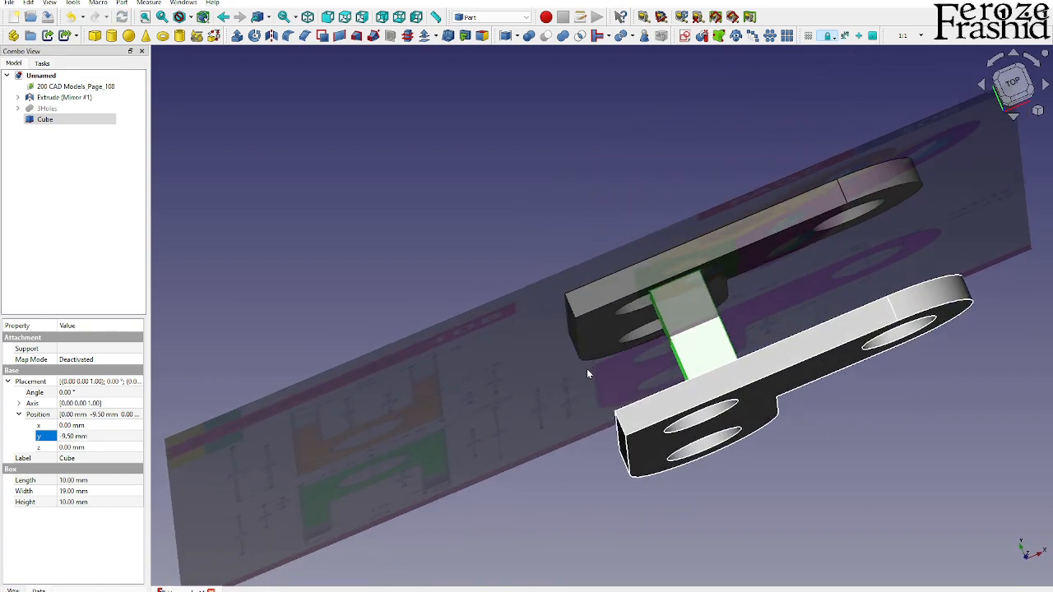
{"action": "left_click", "coordinate": [85, 478]}
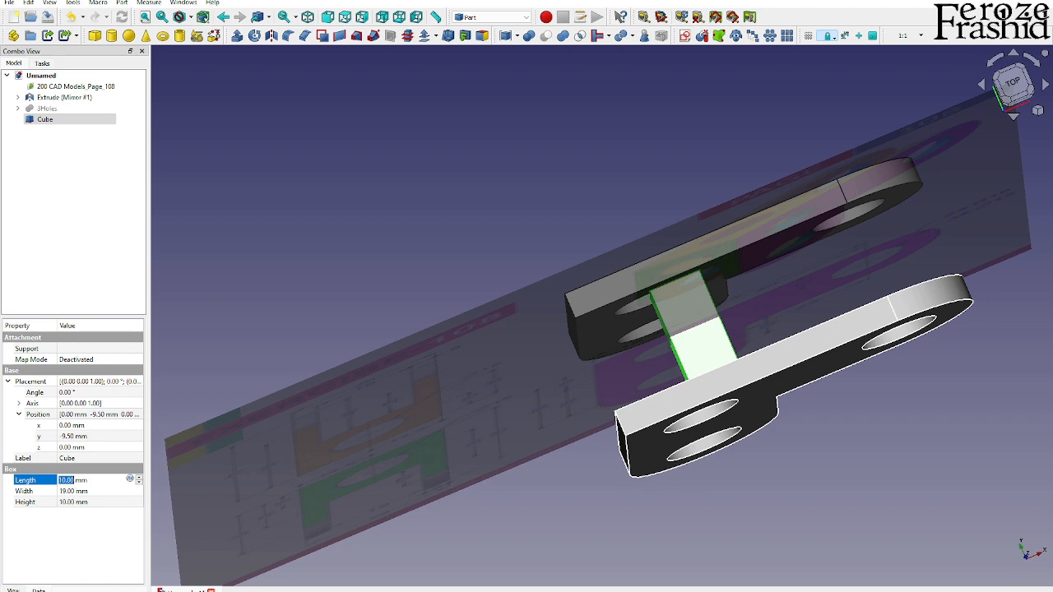
{"action": "type", "text": "30"}
{"action": "key", "text": "Return"}
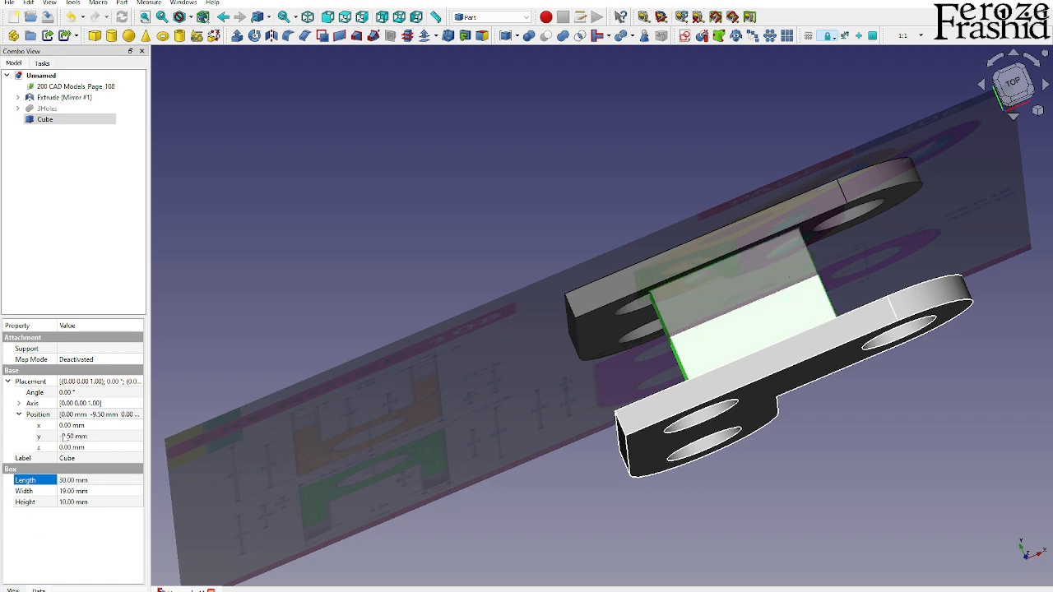
{"action": "left_click", "coordinate": [70, 425]}
{"action": "type", "text": "-15"}
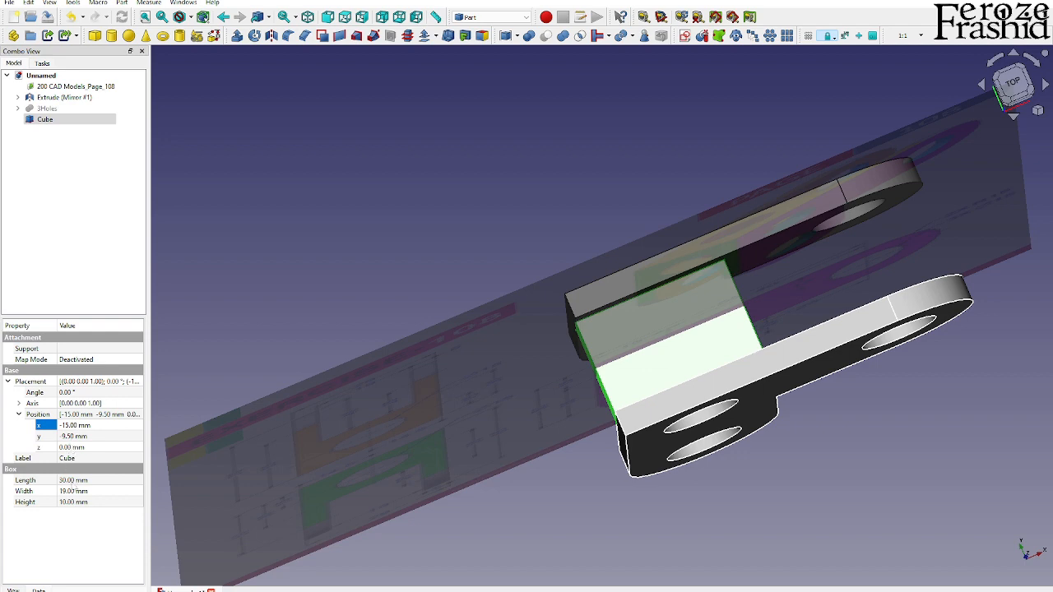
Set the cube's height to 30 mm and its Z position to -15 mm
{"action": "left_click", "coordinate": [73, 503]}
{"action": "type", "text": "30"}
{"action": "key", "text": "Return"}
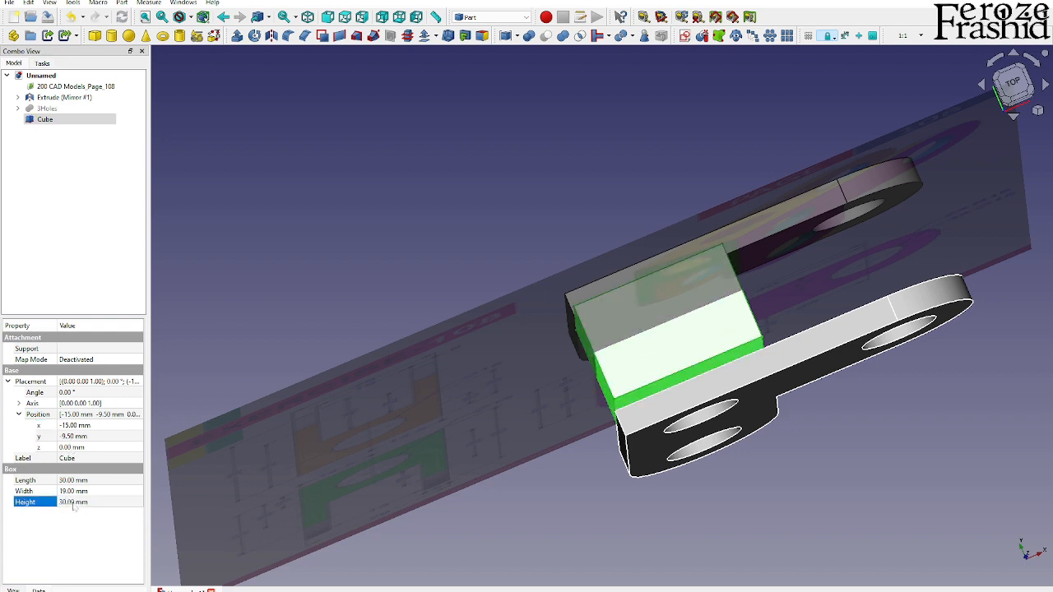
{"action": "middle_click_drag", "start_coordinate": [612, 446], "coordinate": [187, 493]}
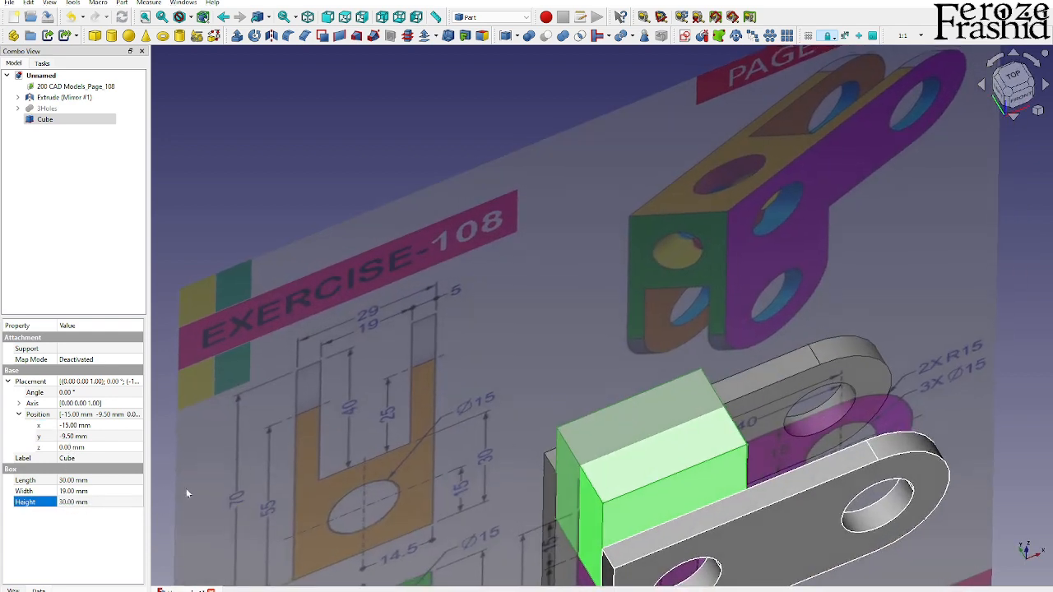
{"action": "left_click", "coordinate": [82, 448]}
{"action": "type", "text": "-"}
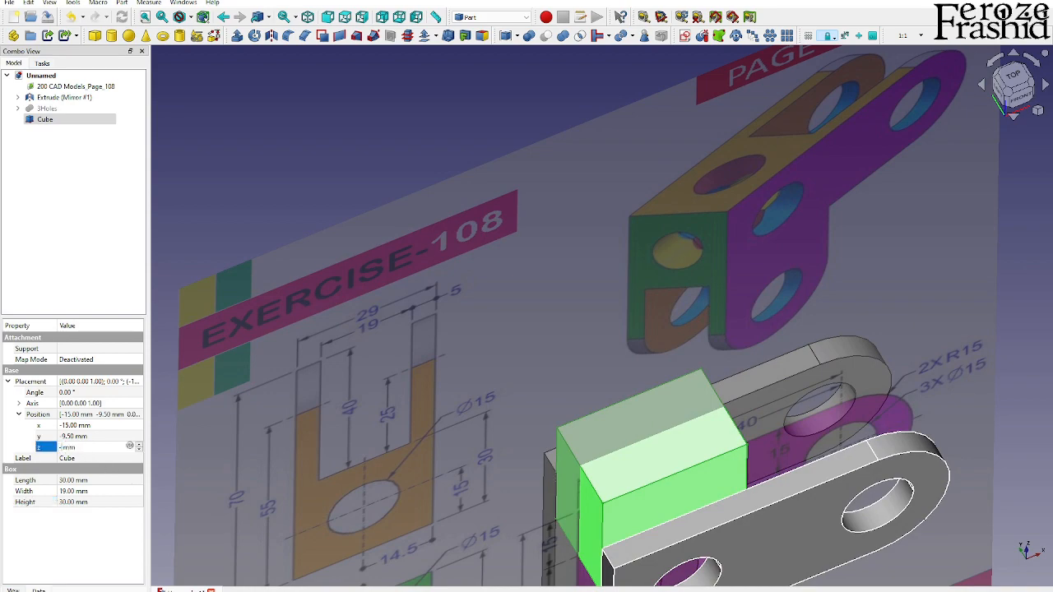
{"action": "type", "text": "15"}
{"action": "key", "text": "Return"}
{"action": "key", "text": "1"}
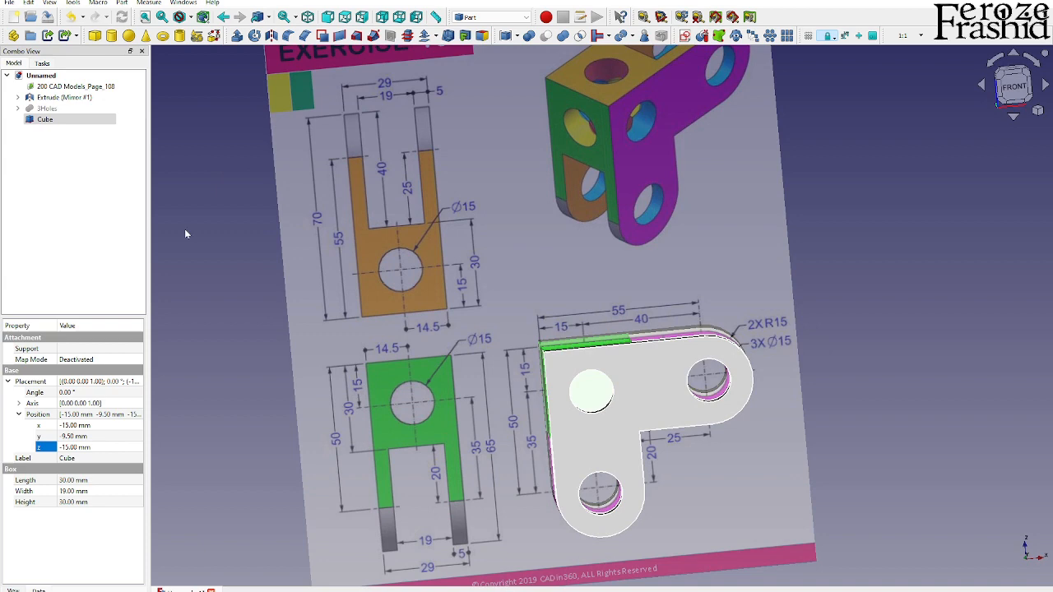
Show the 3Holes fusion again and subtract it from the cube with a Boolean cut
{"action": "left_click", "coordinate": [51, 107]}
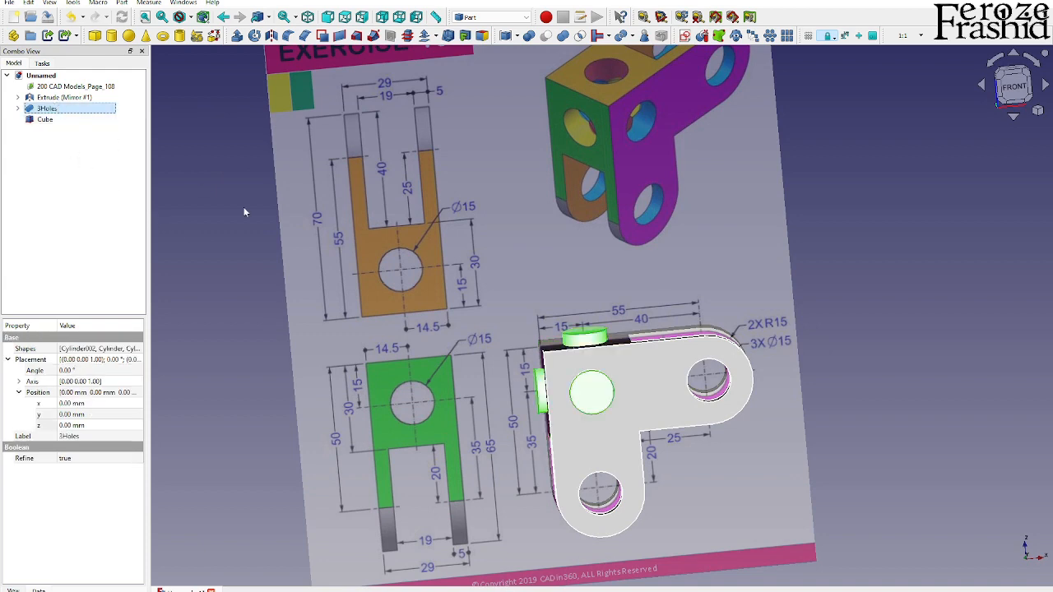
{"action": "key", "text": "0"}
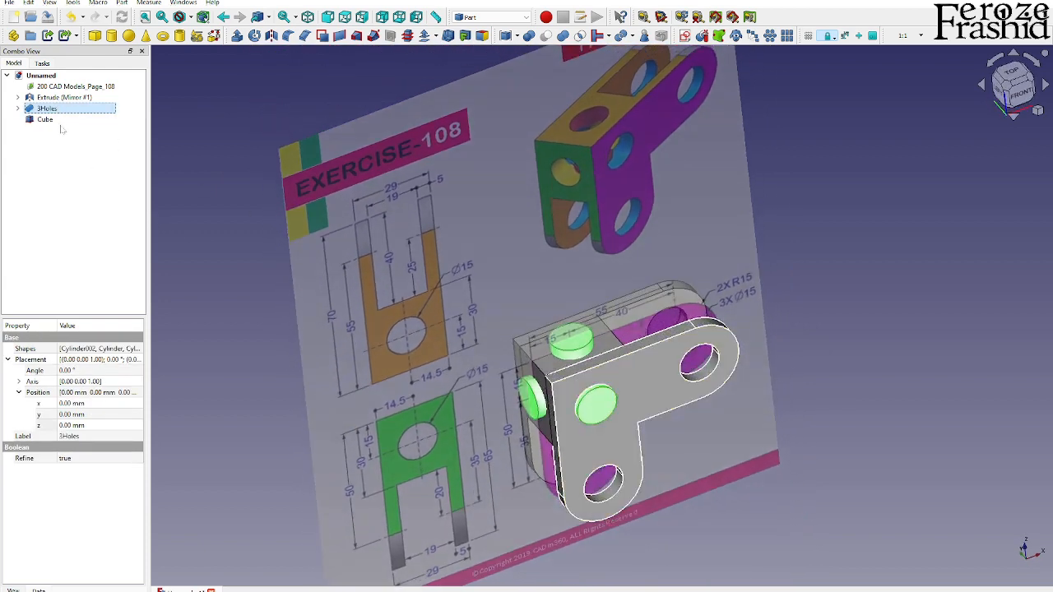
{"action": "left_click", "coordinate": [46, 120], "text": "ctrl"}
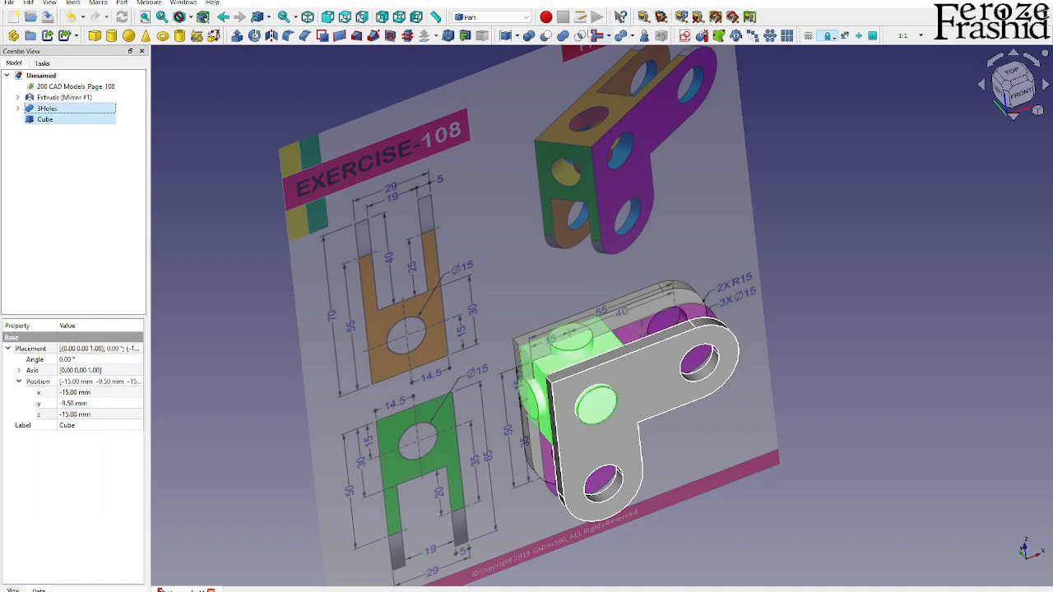
{"action": "left_click", "coordinate": [545, 36]}
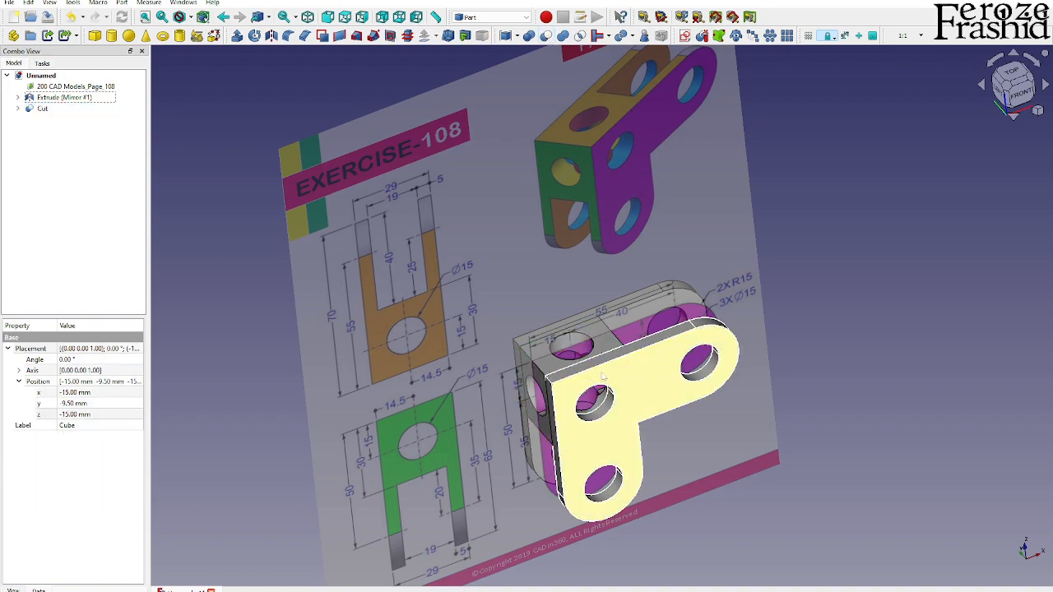
Hide the reference drawing image so that only the side plates and the drilled connecting block are displayed
{"action": "middle_click_drag", "start_coordinate": [601, 376], "coordinate": [759, 456]}
{"action": "left_click", "coordinate": [490, 322]}
{"action": "key", "text": "space"}
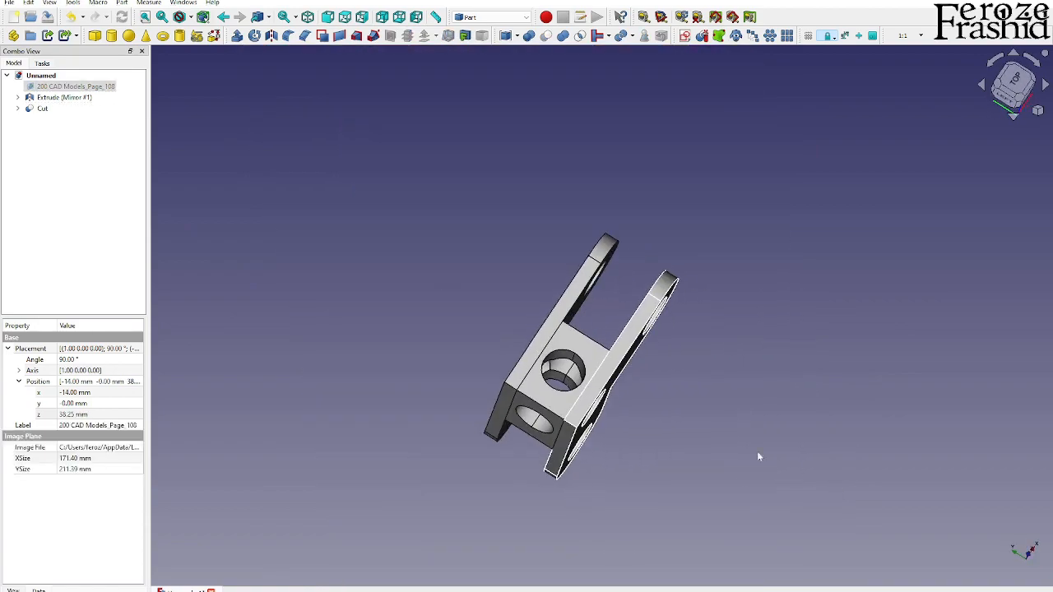
{"action": "scroll", "coordinate": [601, 400], "scroll_direction": "up", "scroll_amount": 5}
{"action": "middle_click_drag", "start_coordinate": [538, 322], "coordinate": [487, 277]}
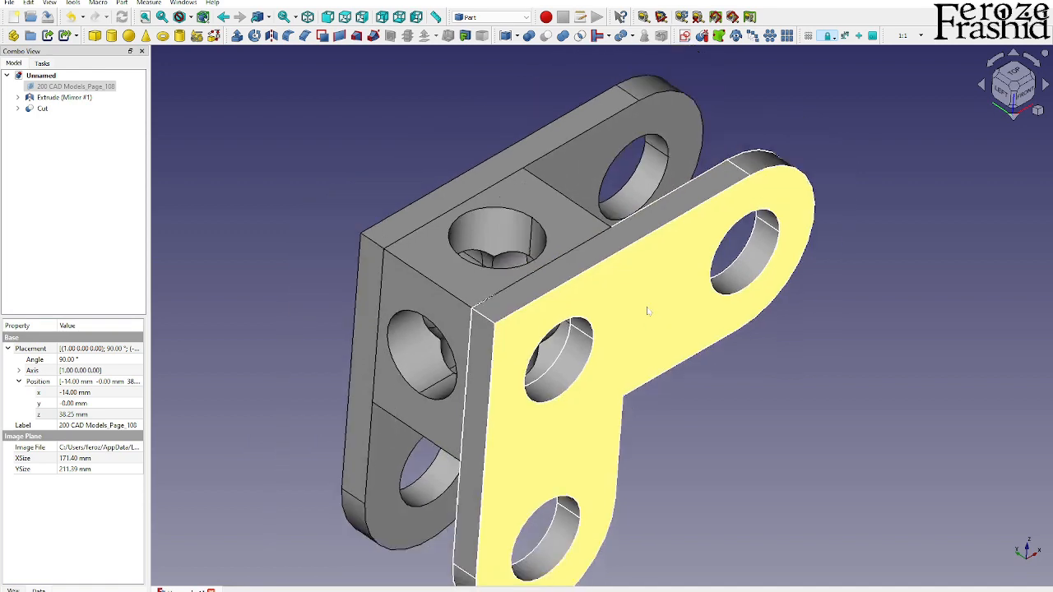
{"action": "middle_click_drag", "start_coordinate": [648, 311], "coordinate": [652, 283]}
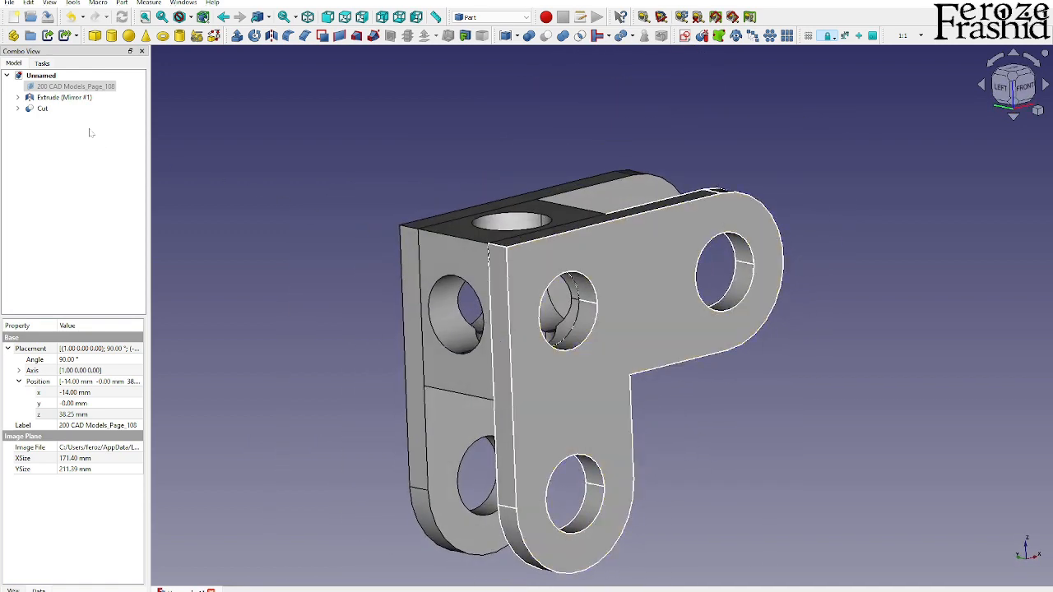
Fuse the mirrored side plates with the drilled connecting block and rename the result FinalObject
{"action": "left_click", "coordinate": [61, 100]}
{"action": "left_click", "coordinate": [18, 97]}
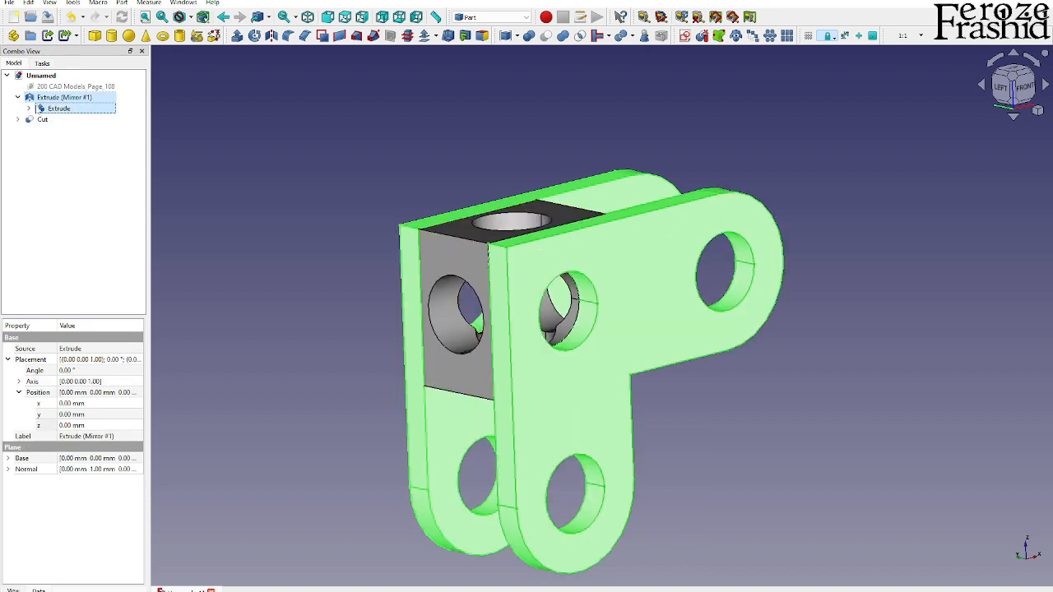
{"action": "left_click", "coordinate": [42, 119], "text": "ctrl"}
{"action": "left_click", "coordinate": [580, 37]}
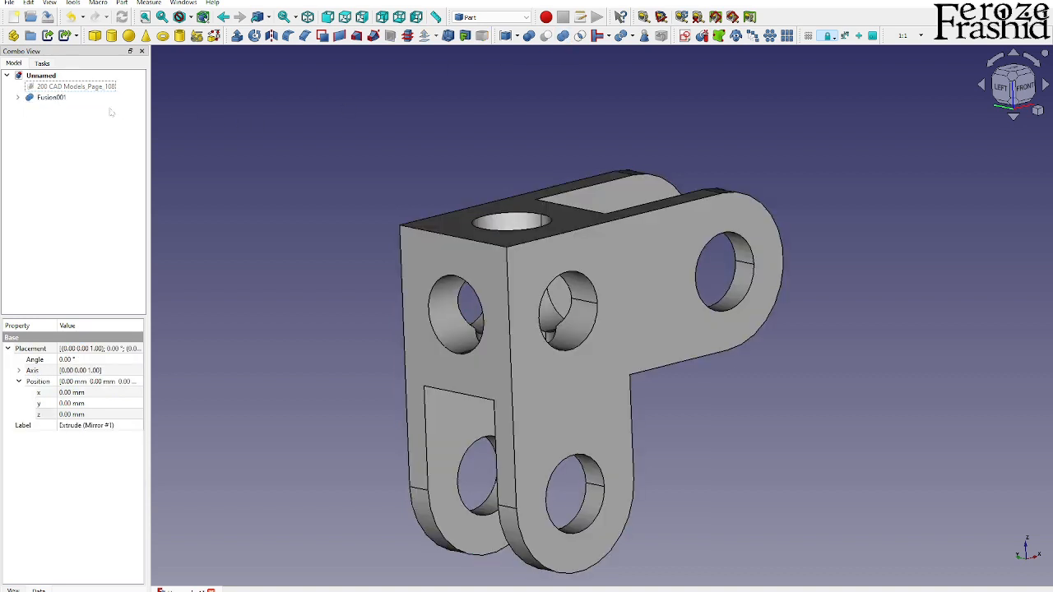
{"action": "left_click", "coordinate": [67, 97]}
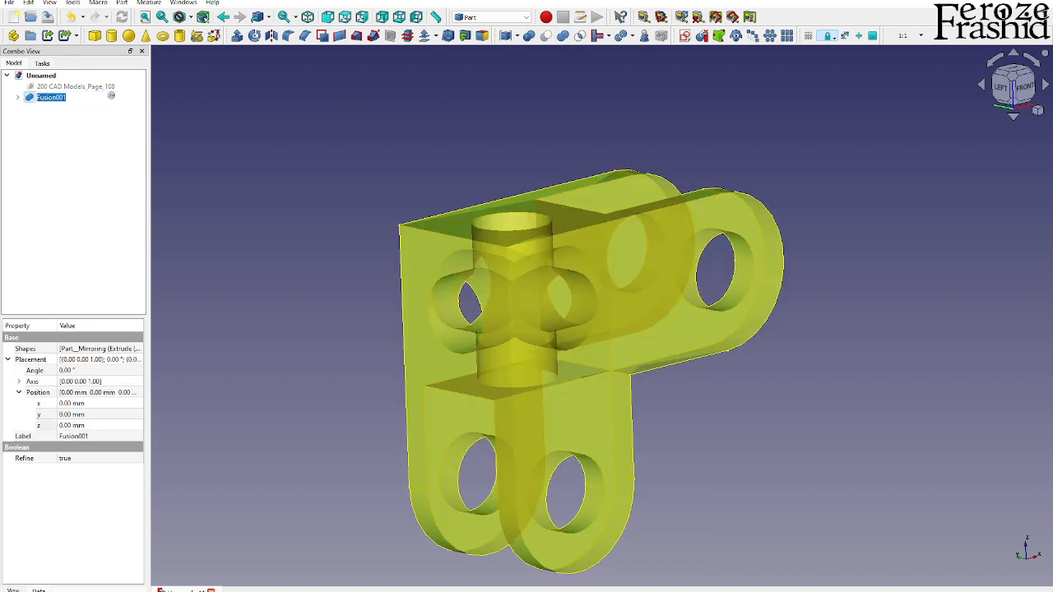
{"action": "type", "text": "FinalObject"}
{"action": "key", "text": "Return"}
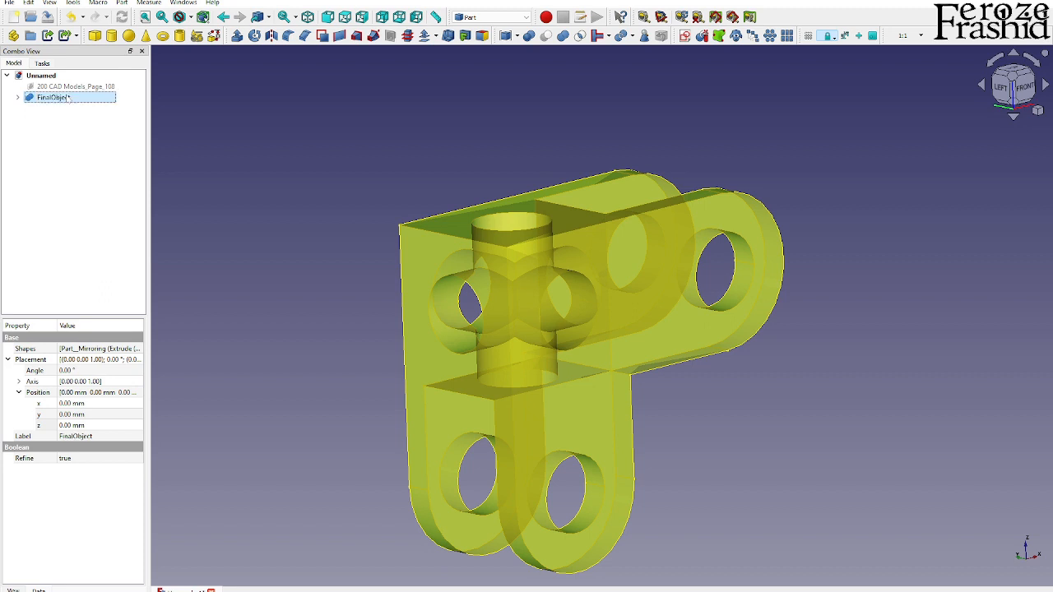
Show the reference drawing image again behind the finished bracket for comparison
{"action": "left_click", "coordinate": [704, 383]}
{"action": "middle_click_drag", "start_coordinate": [705, 383], "coordinate": [696, 587]}
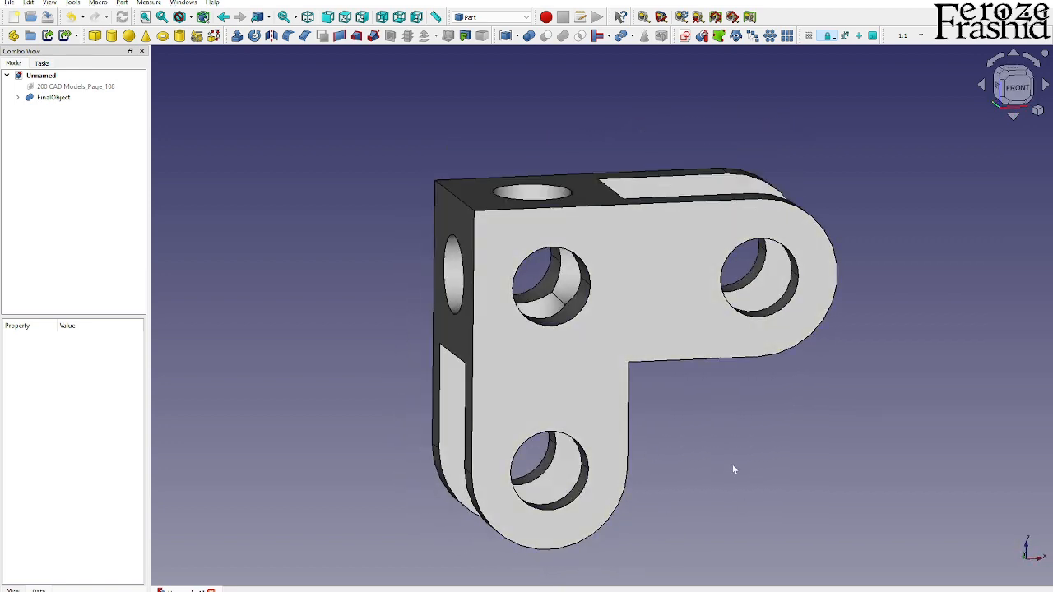
{"action": "left_click", "coordinate": [74, 86]}
{"action": "key", "text": "space"}
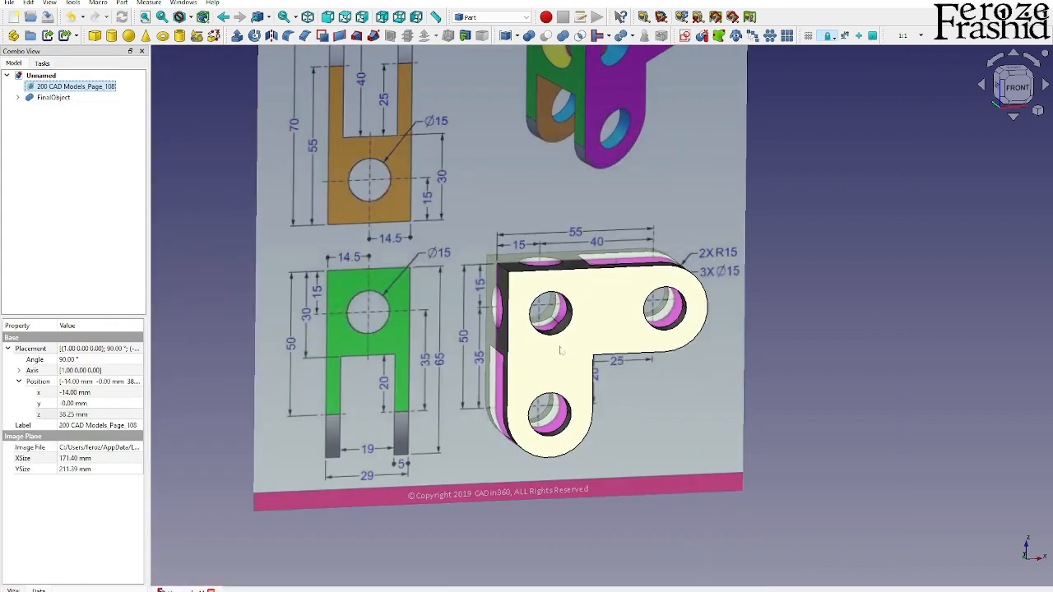